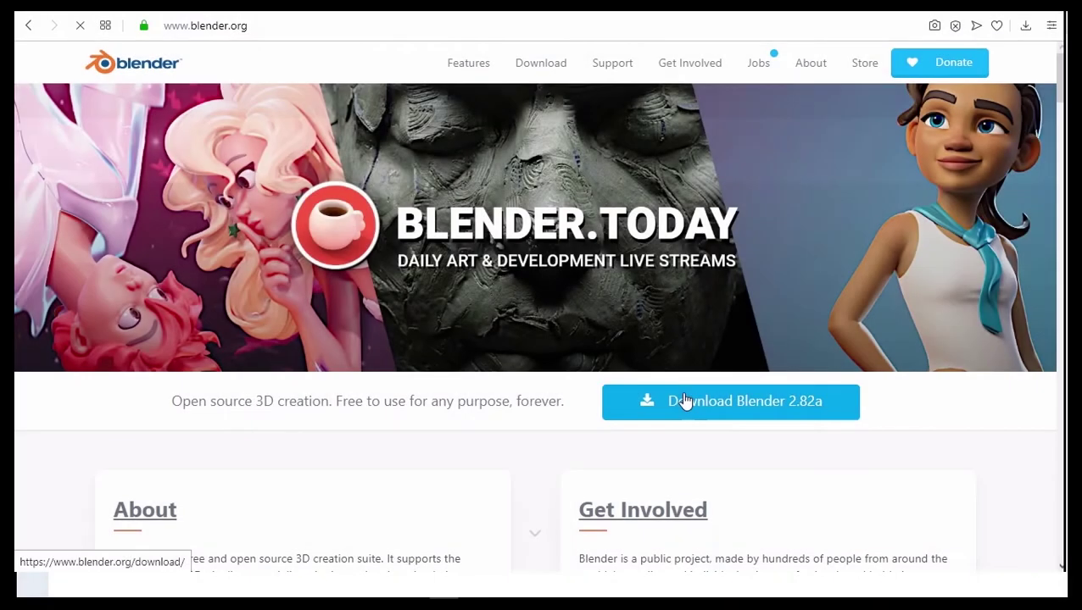
Open the Download Blender 2.82a page from the blender.org home page.
left_click(685, 401)
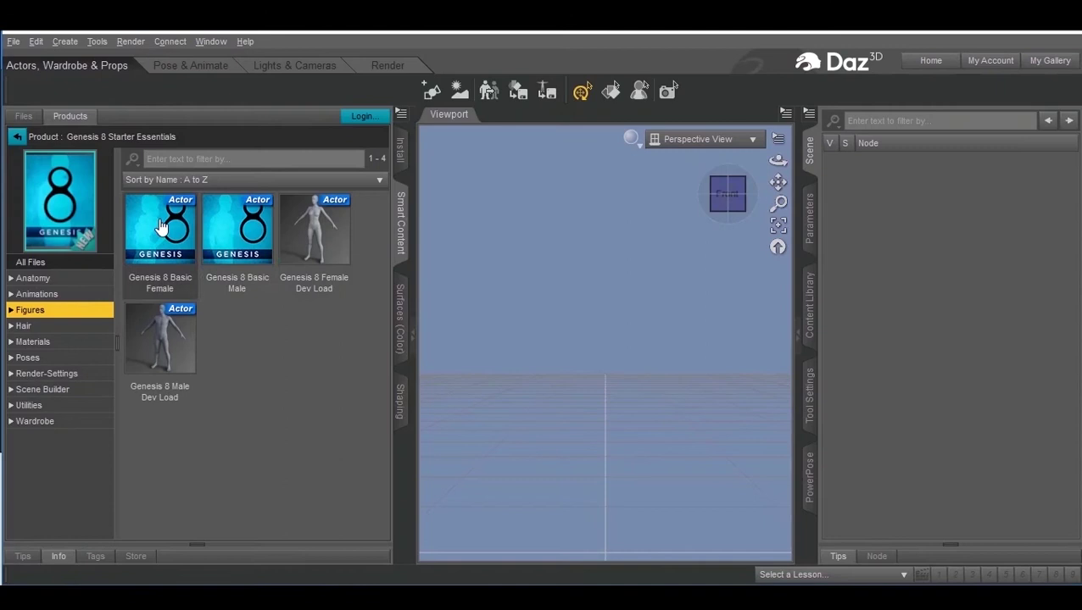
Load Genesis 8 Basic Female, frame her, and add Basic Wear 01 and Toulouse Hair.
double_click(161, 226)
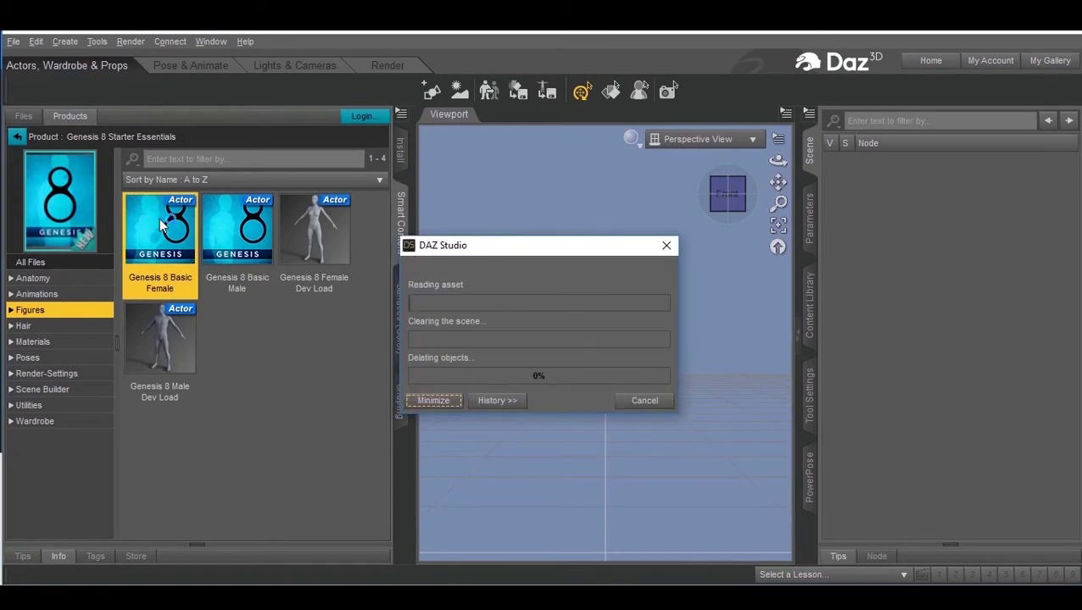
left_click(778, 227)
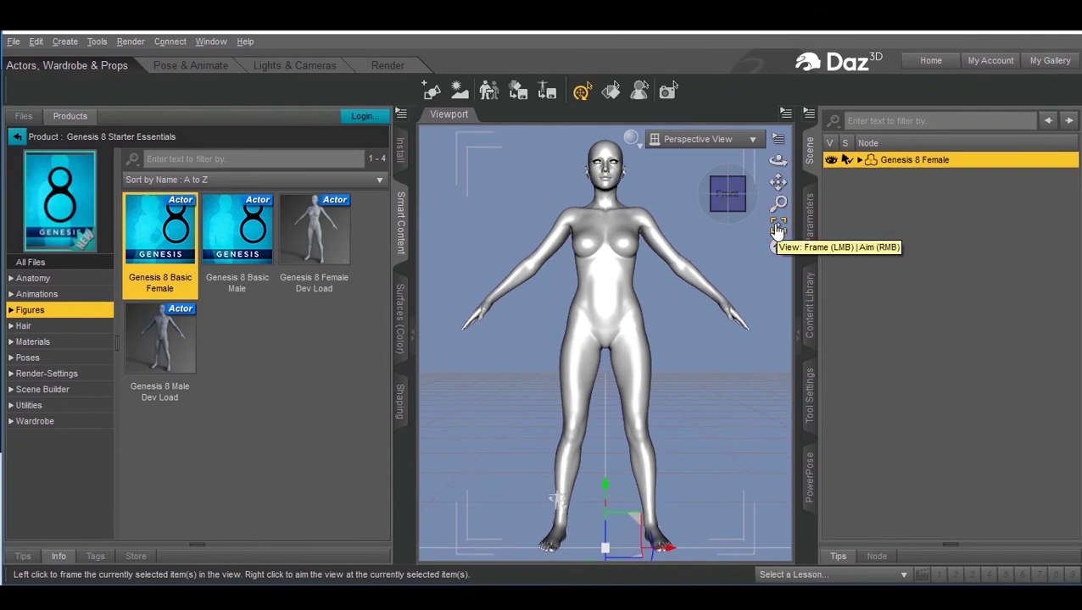
left_click(44, 427)
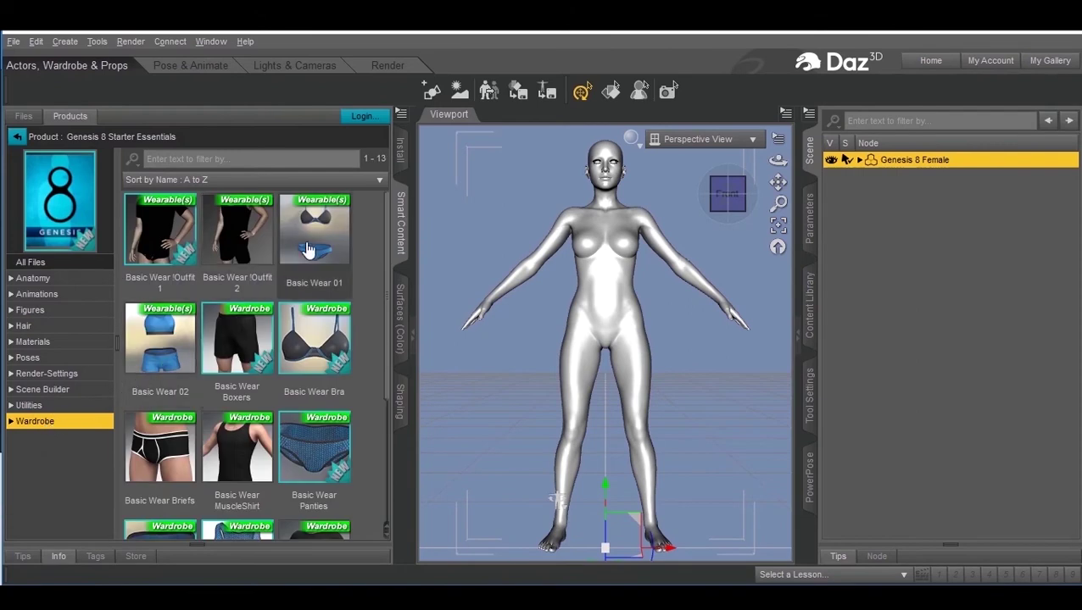
double_click(308, 247)
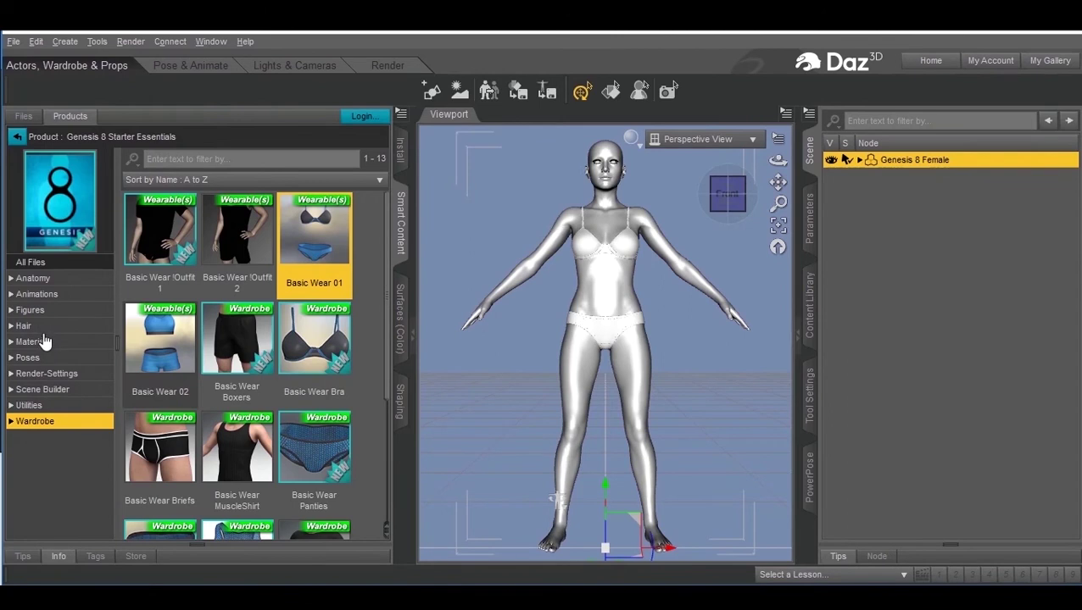
left_click(38, 327)
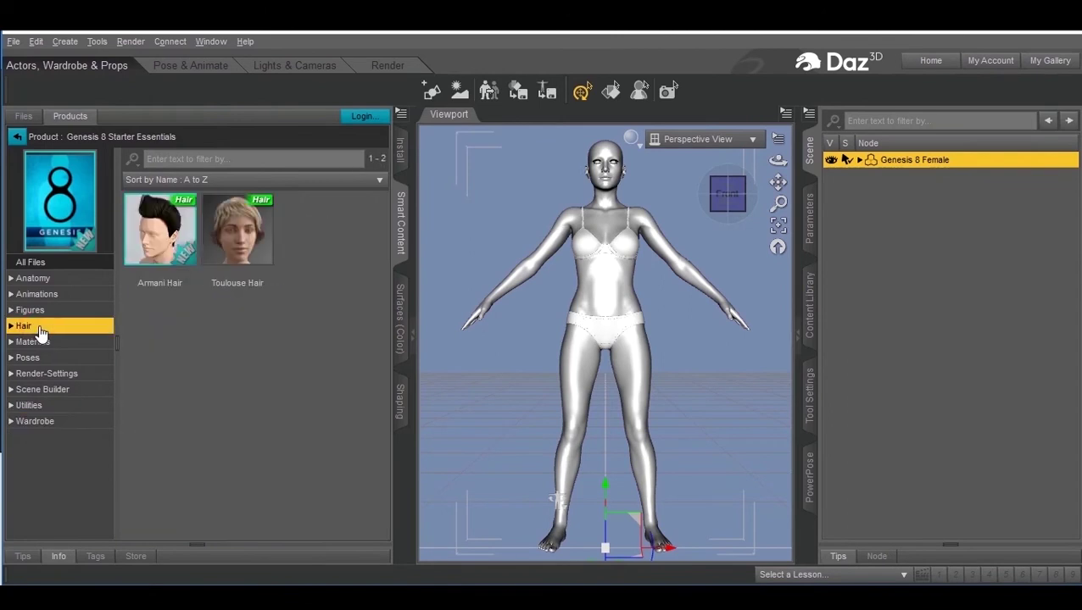
left_click(225, 263)
double_click(225, 264)
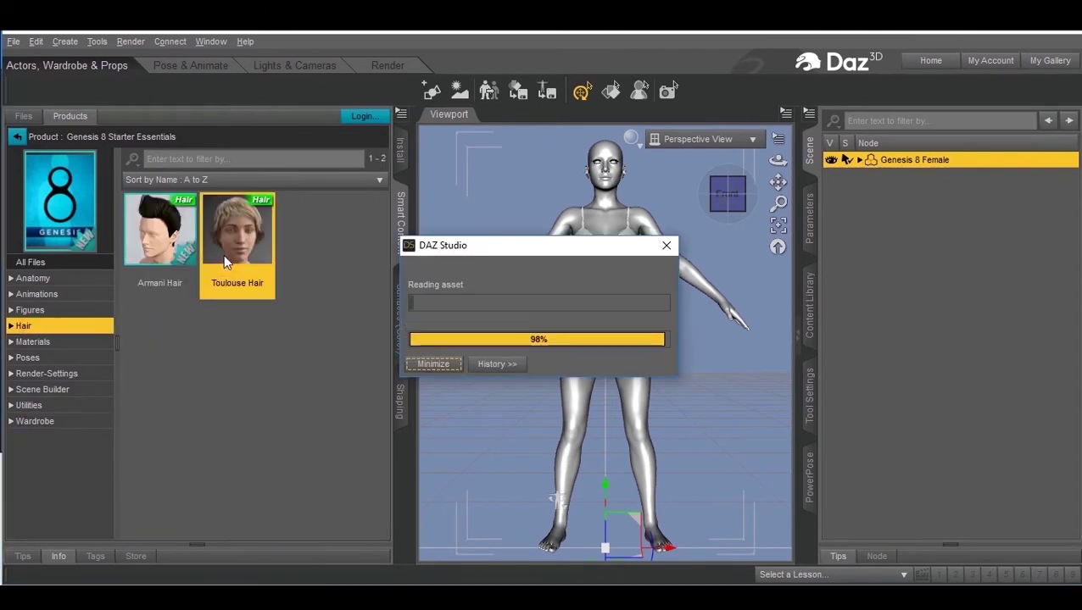
Export the Daz scene to a file named G8F in the Tutorials folder.
left_click(14, 42)
left_click(42, 229)
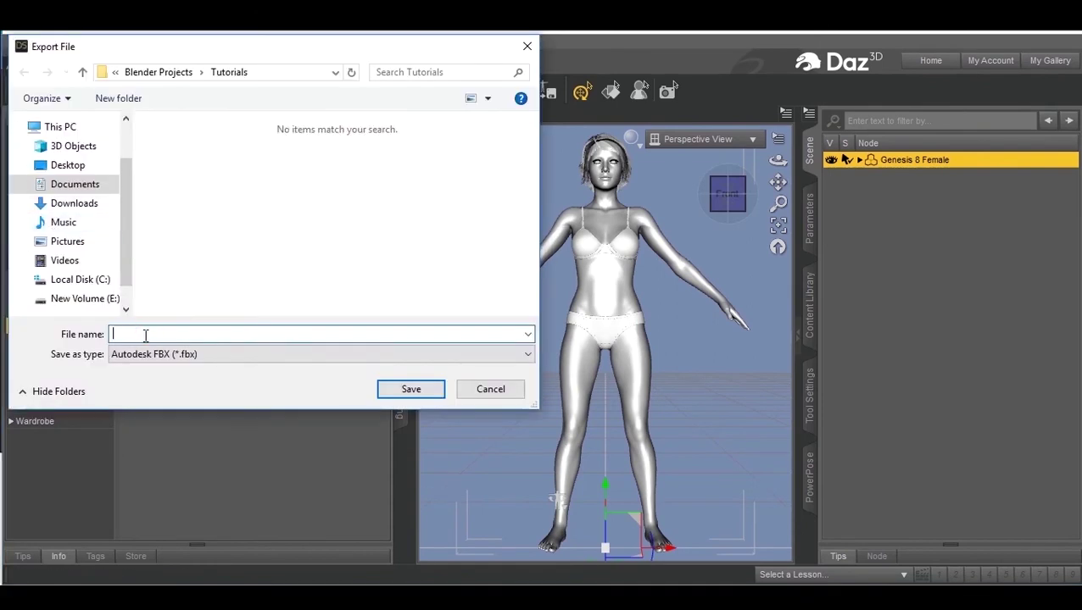
type("G8F")
left_click(413, 389)
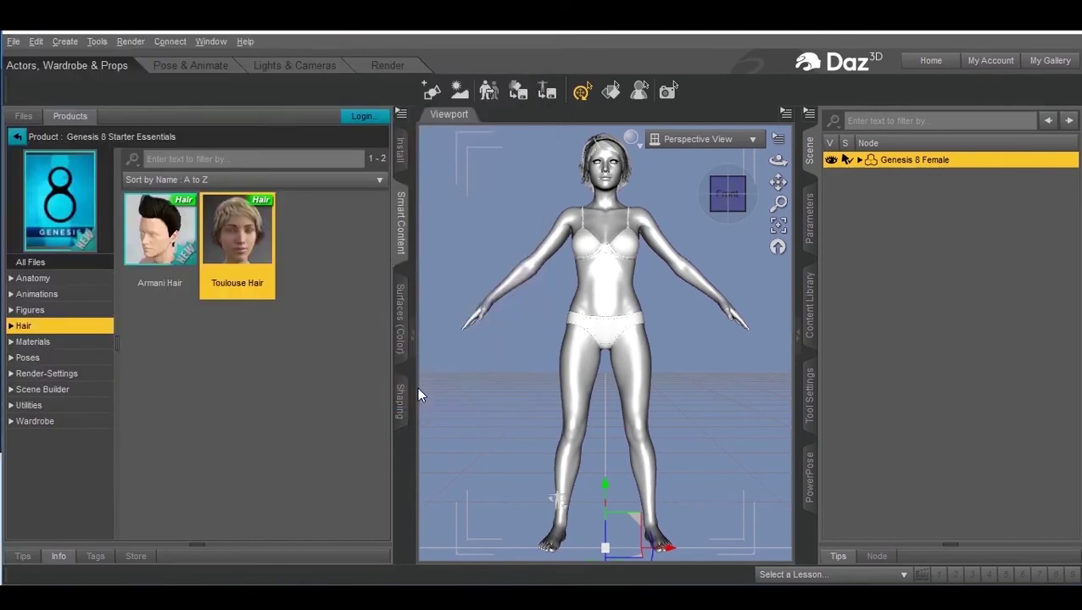
In FBX Export Options include Figures, keep FBX 2014 -- Binary, and accept.
left_click(405, 159)
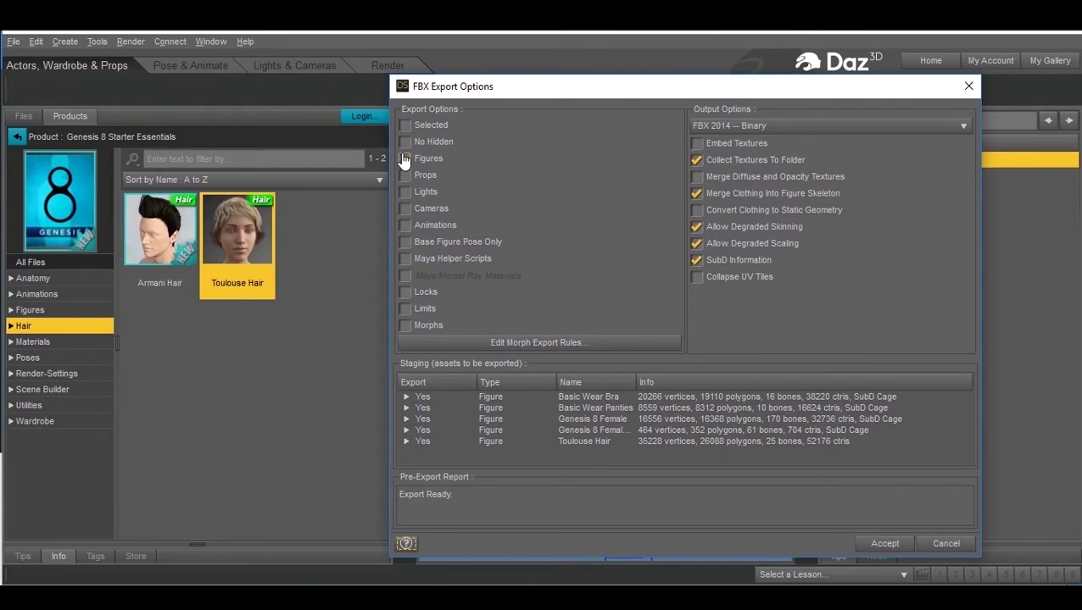
left_click(406, 160)
left_click(696, 161)
left_click(696, 194)
left_click(719, 229)
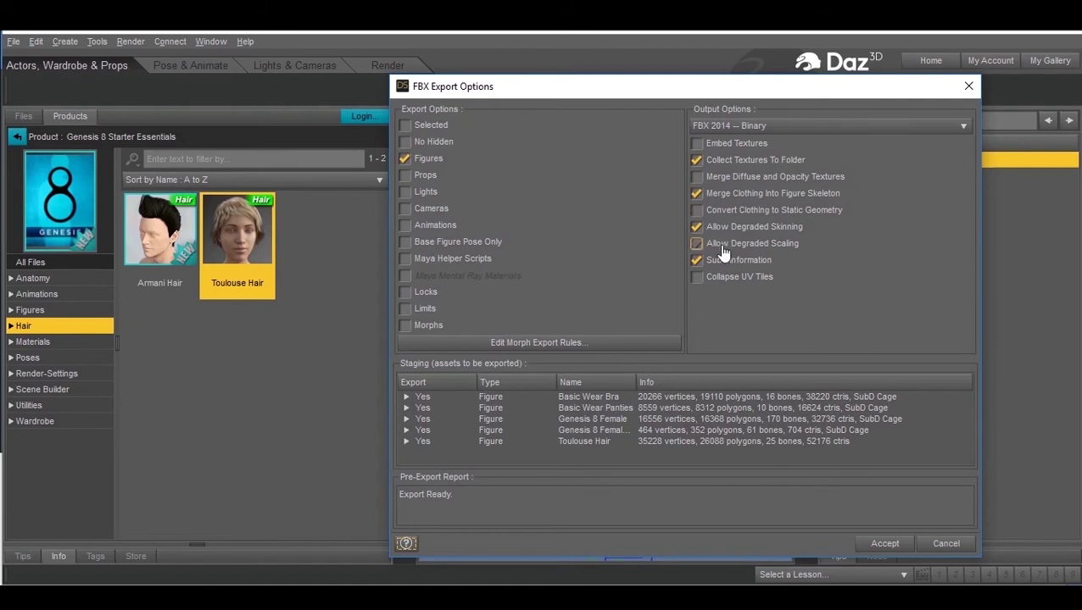
left_click(750, 134)
left_click(759, 109)
left_click(881, 545)
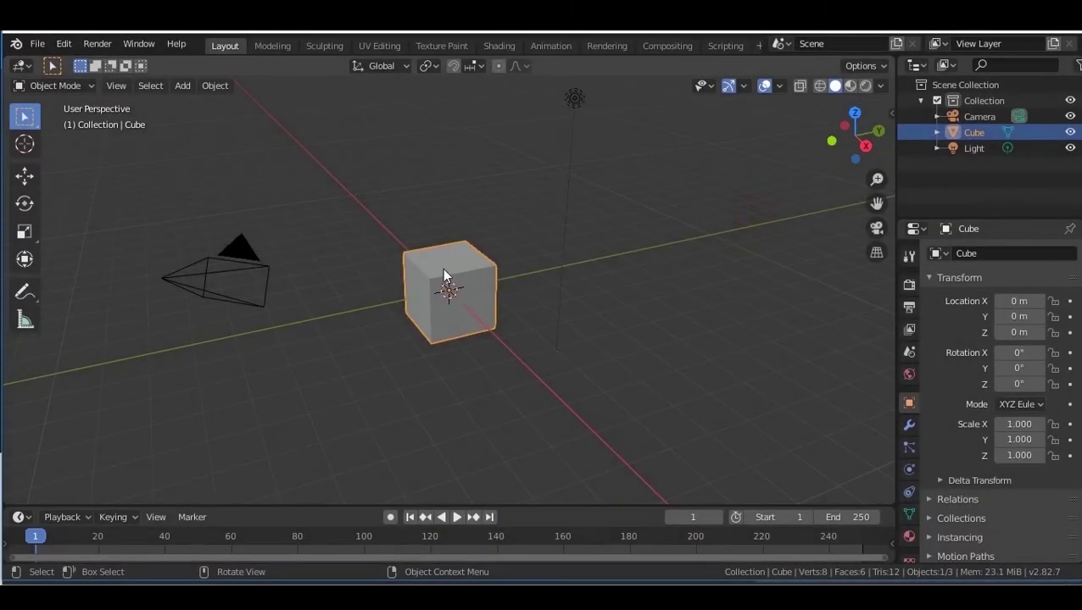
Delete the default cube and bring up the Add-ons section of Preferences.
right_click(442, 268)
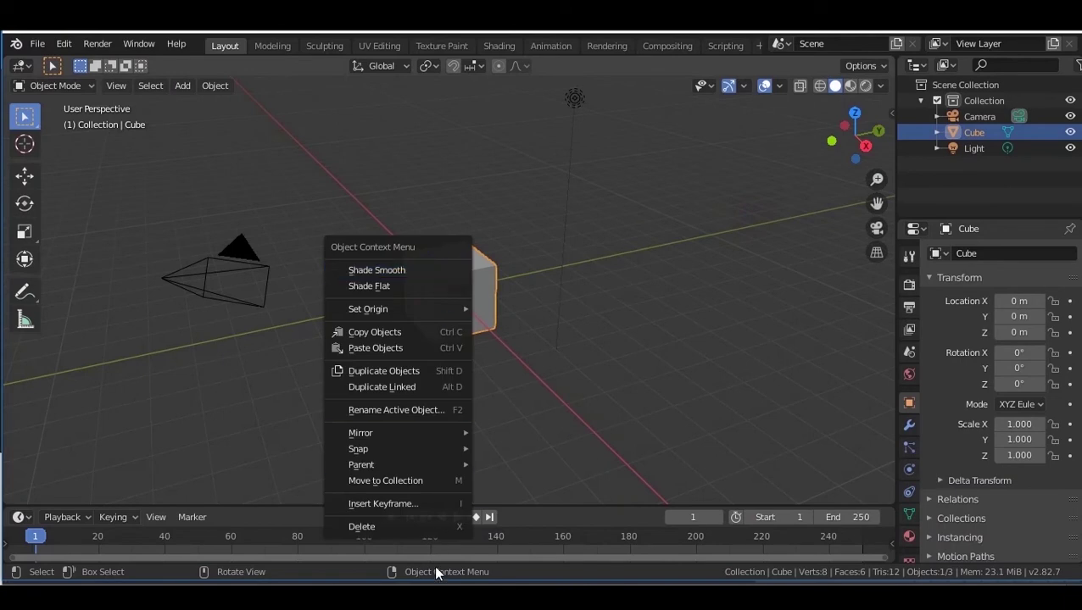
left_click(424, 530)
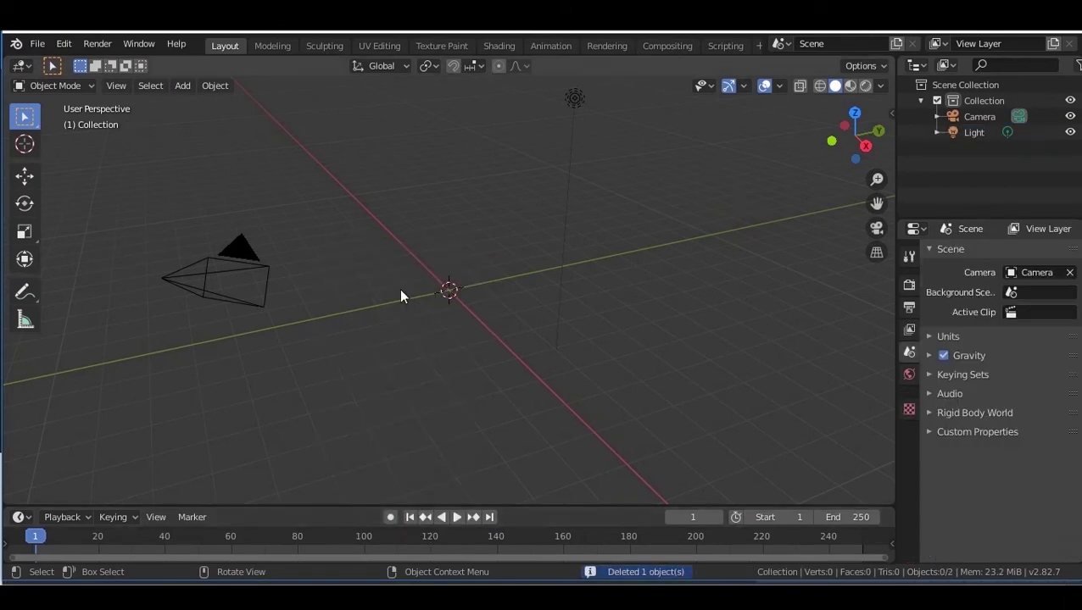
left_click(65, 44)
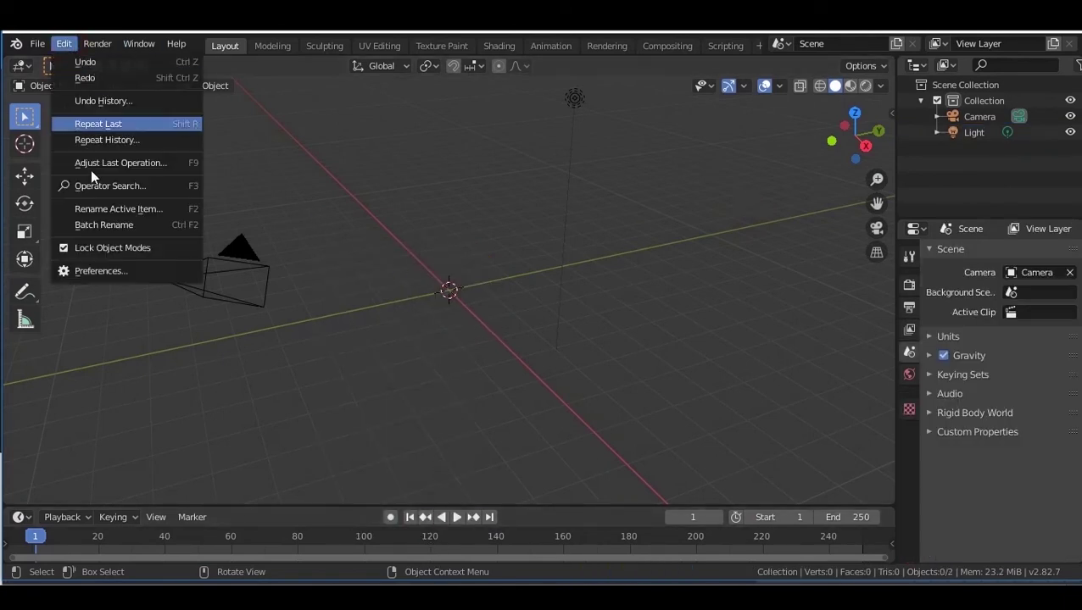
left_click(101, 271)
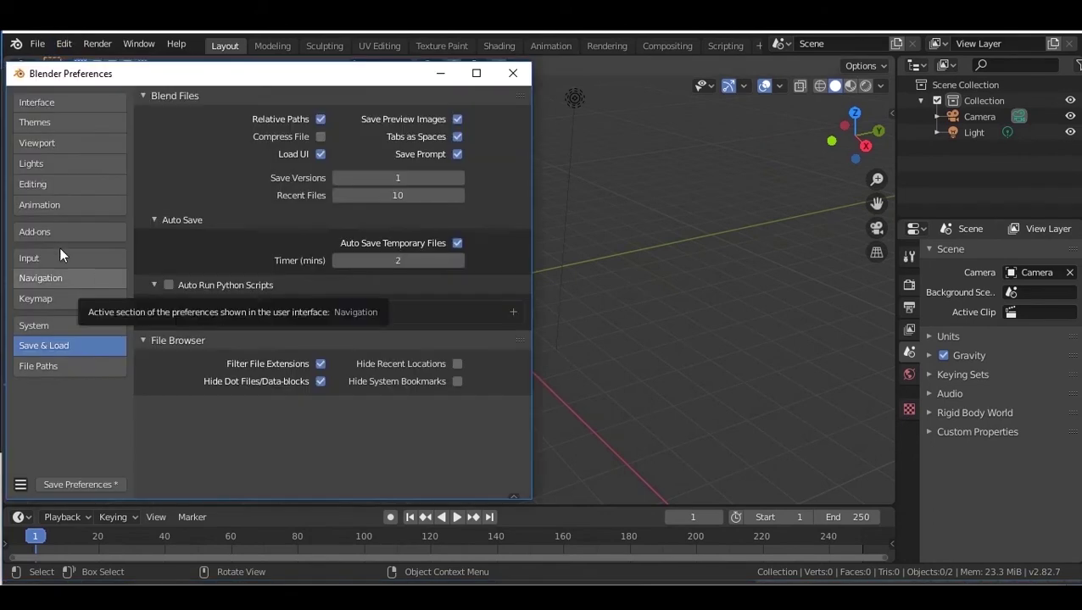
left_click(44, 235)
Install Rig-GNS_v1.py from Downloads, then enable Rig-GNS and Rigify under Rigging.
left_click(400, 101)
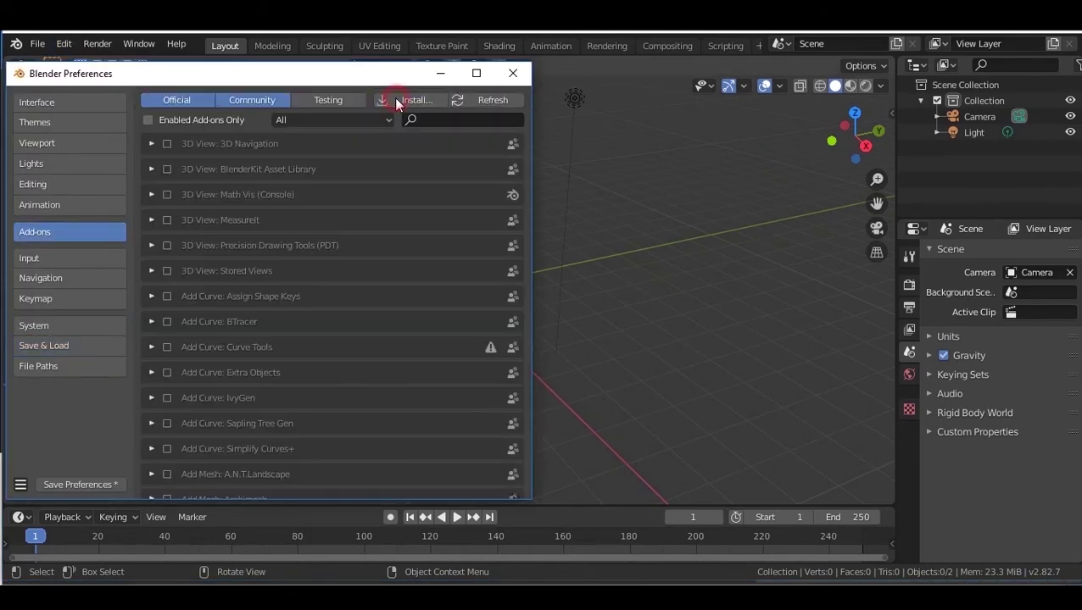
left_click(385, 281)
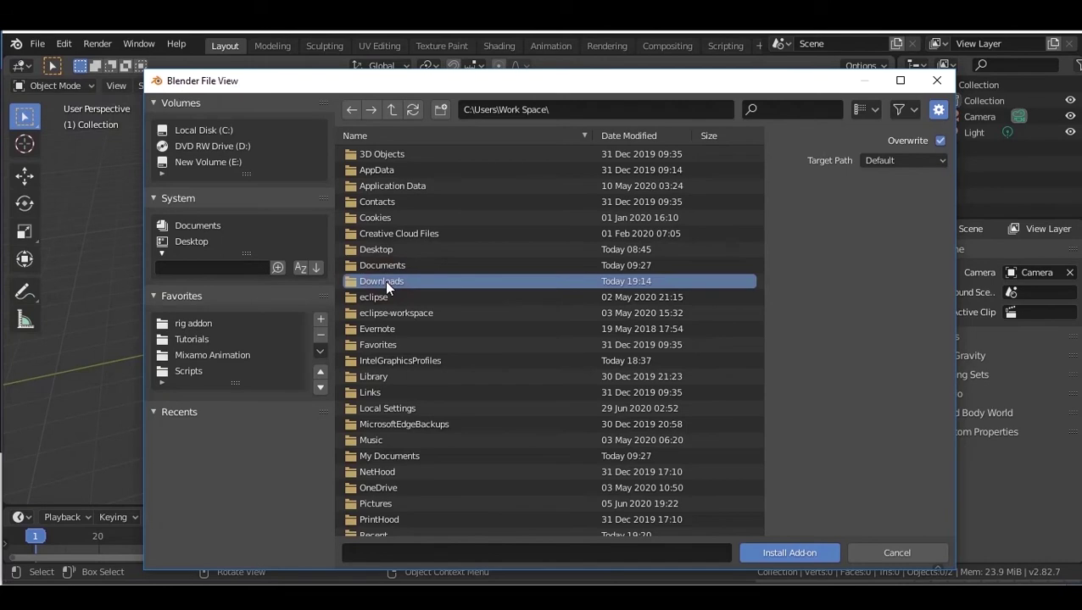
left_click(385, 281)
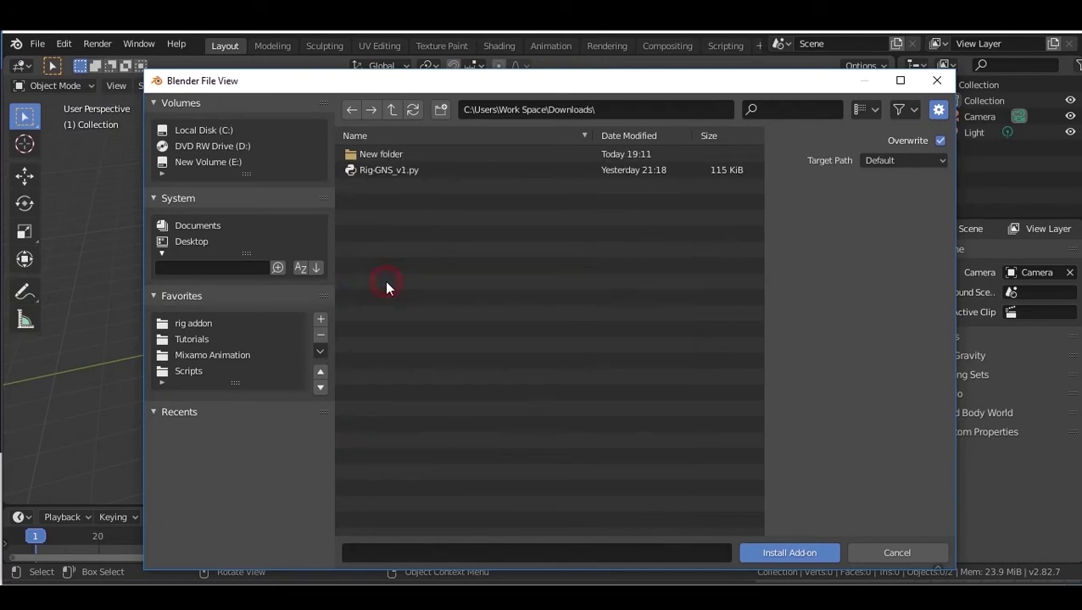
double_click(392, 171)
left_click(332, 119)
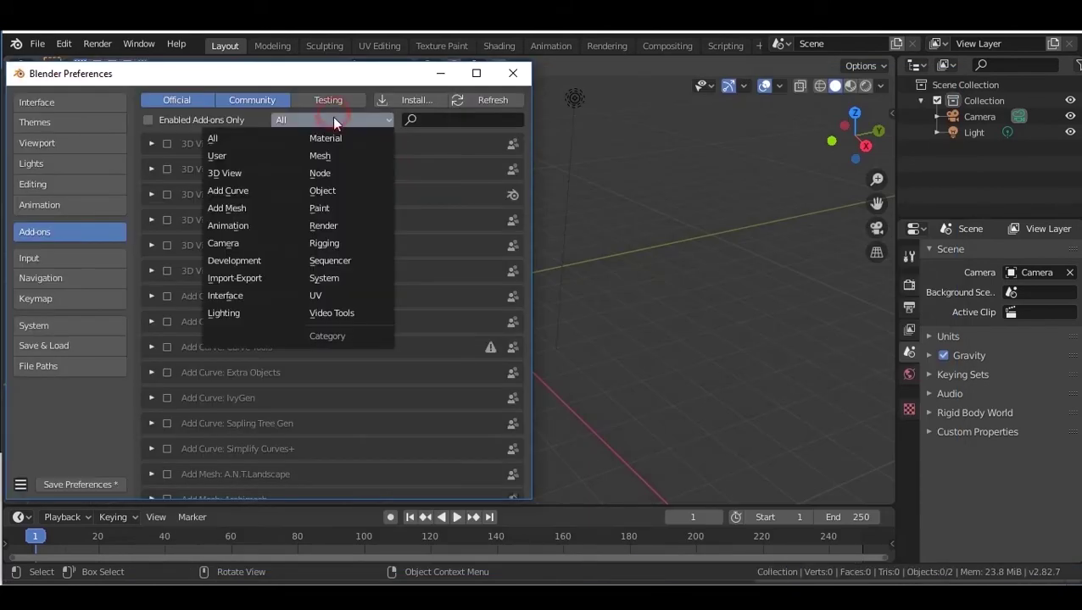
left_click(326, 244)
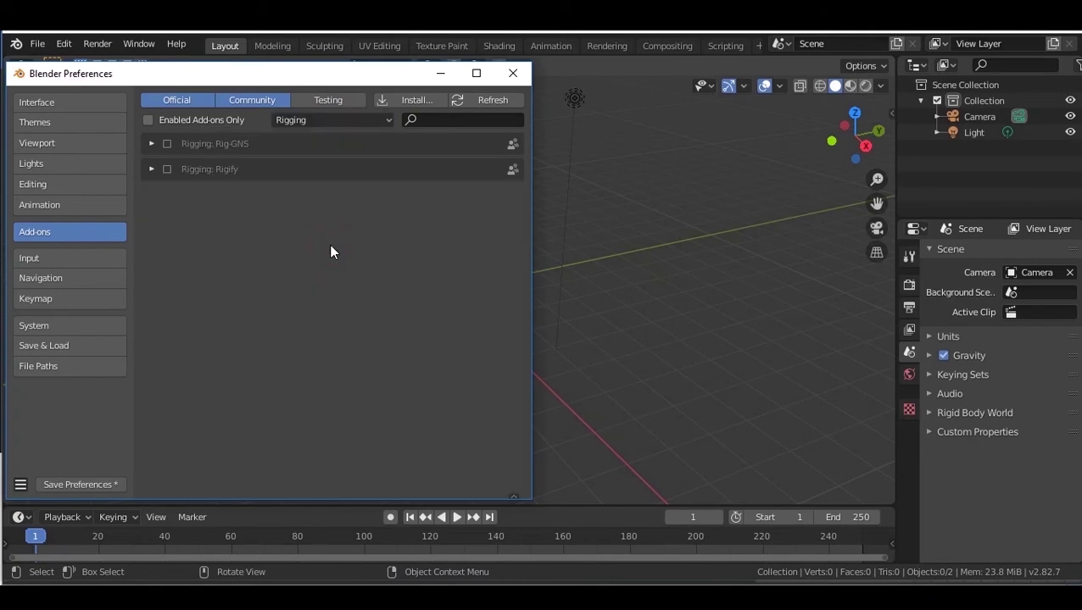
left_click(167, 145)
left_click(167, 170)
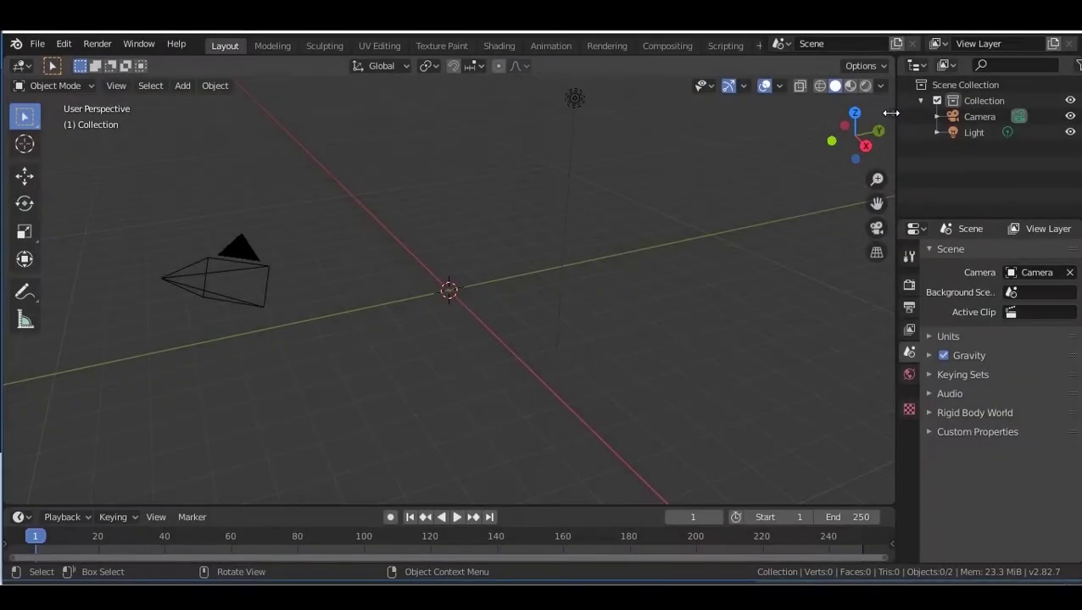
Back in the 3D viewport, show the sidebar panel.
left_click(889, 112)
Import G8F.fbx with Automatic Bone Orientation turned on under Armature.
left_click(886, 182)
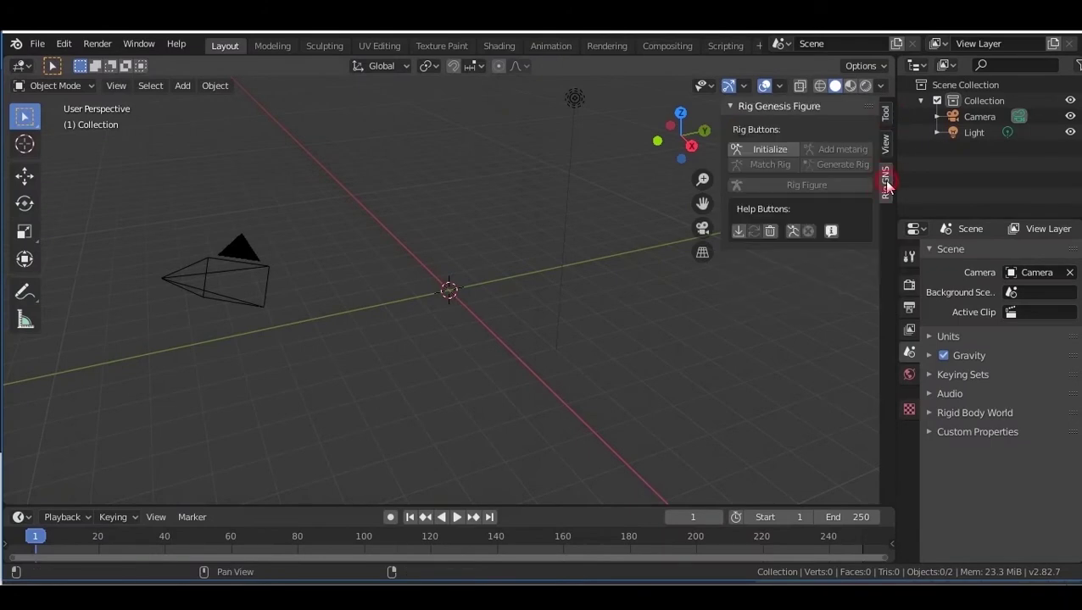
left_click(736, 230)
left_click(399, 173)
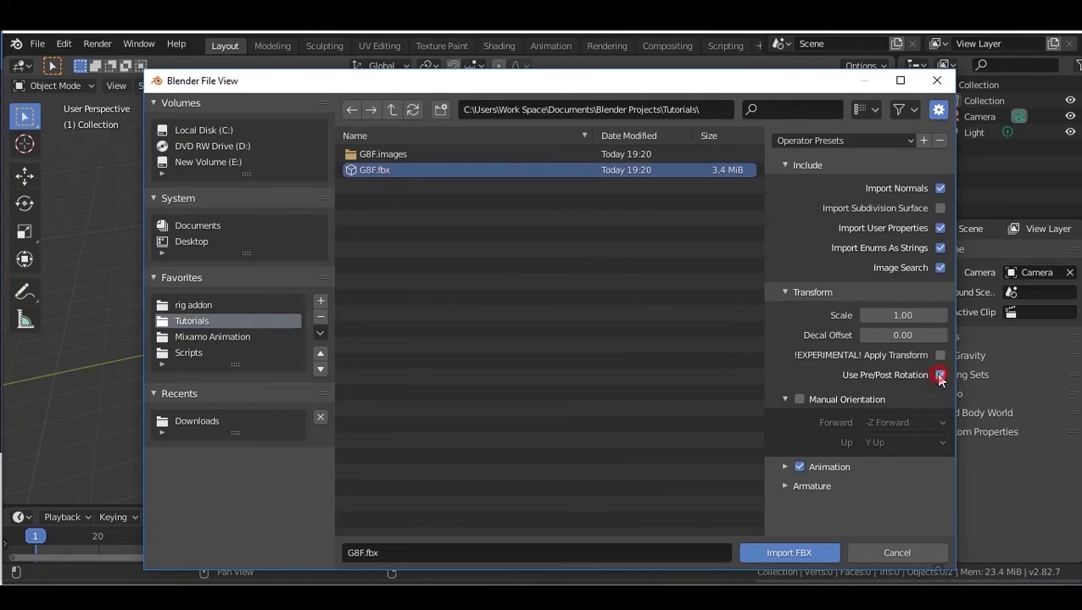
left_click(848, 488)
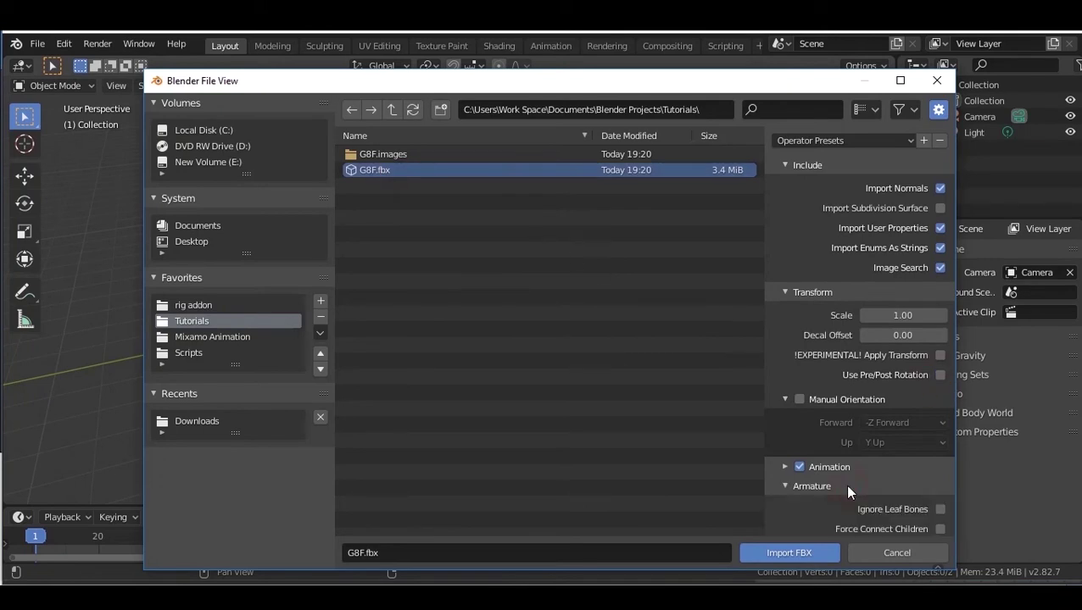
scroll(848, 488, "down", 2)
left_click(940, 486)
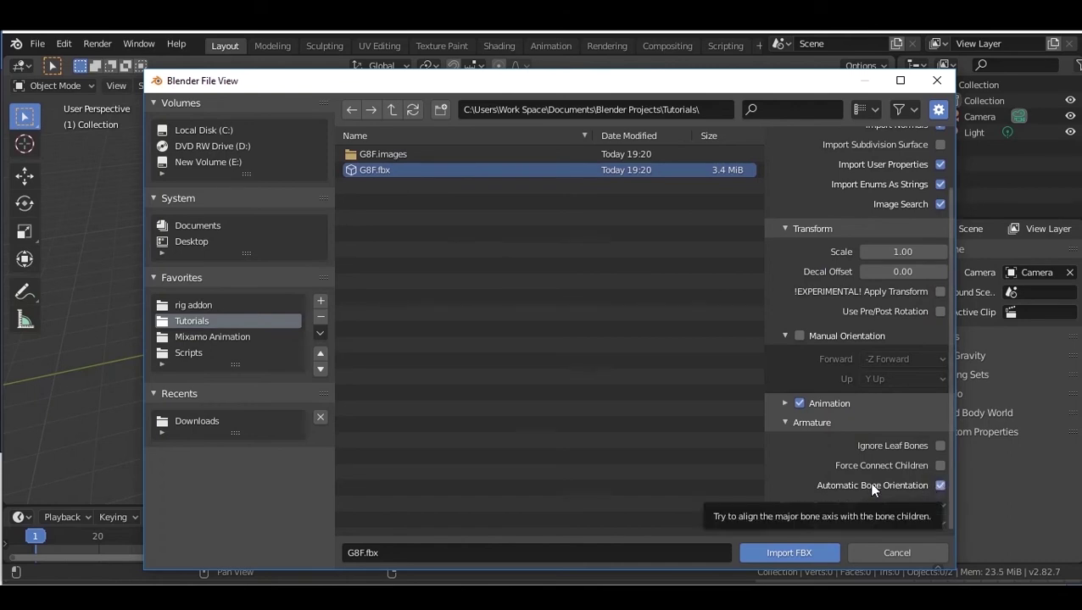
left_click(789, 556)
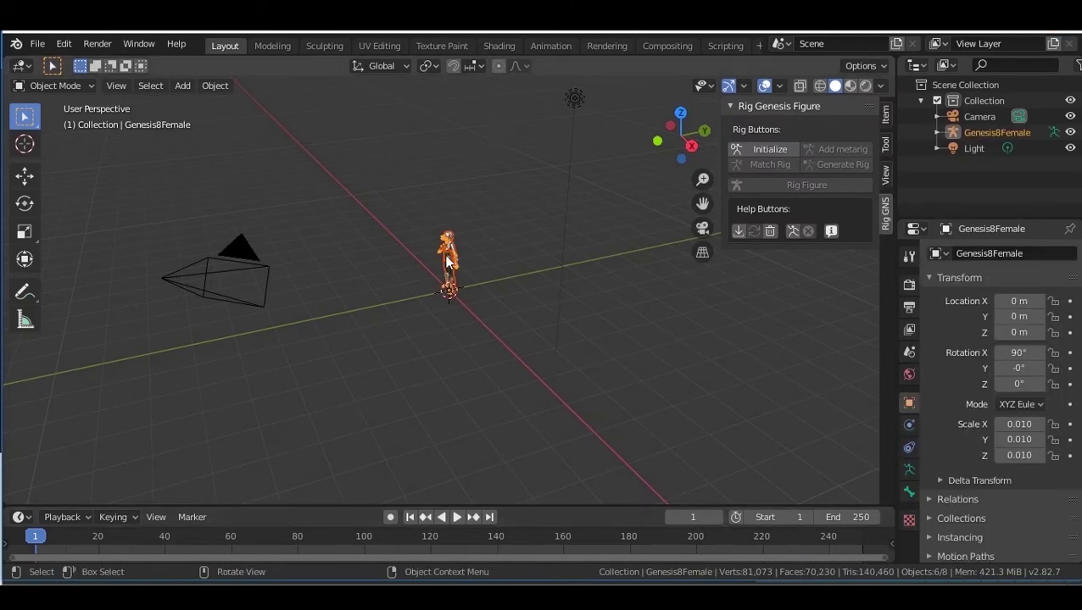
Select Genesis8Female in front view and run Initialize, Add metarig, Match Rig, Generate Rig, Rig Figure.
key("KP_Decimal")
key("KP_1")
left_click(956, 134)
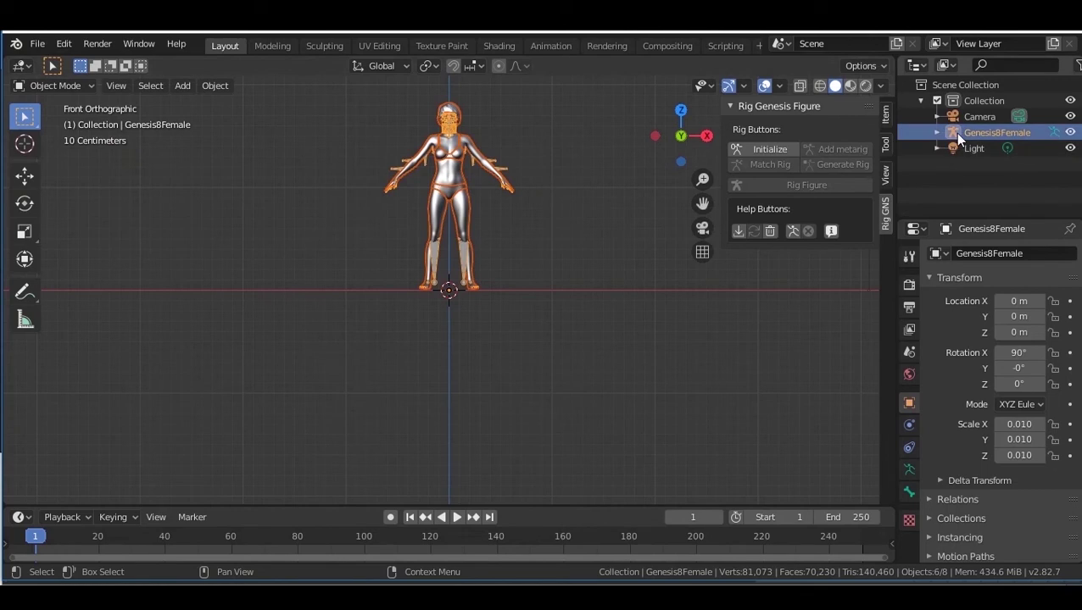
left_click(971, 134)
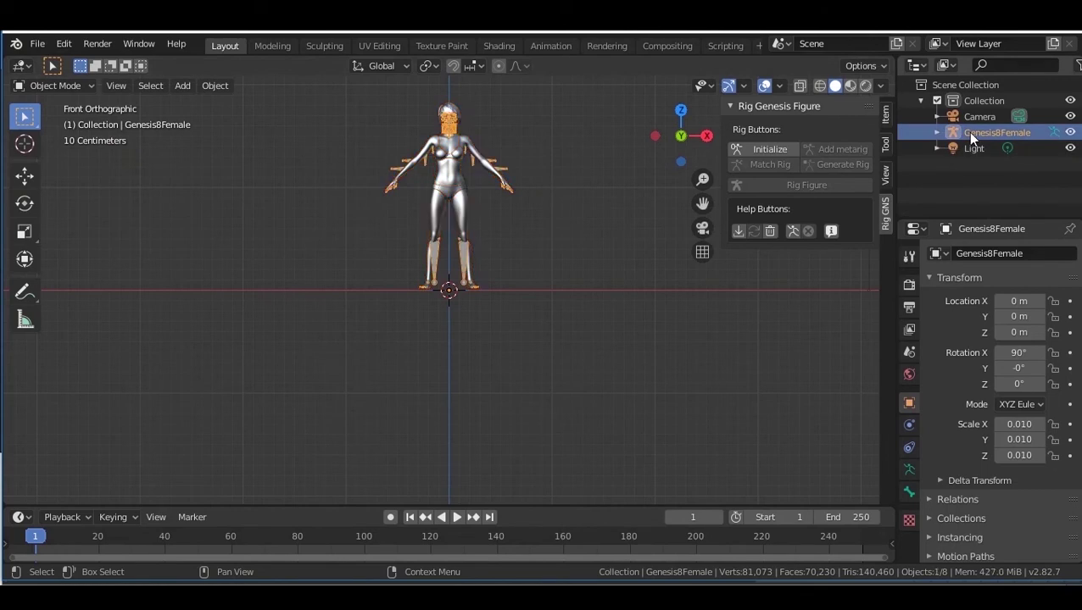
left_click(758, 152)
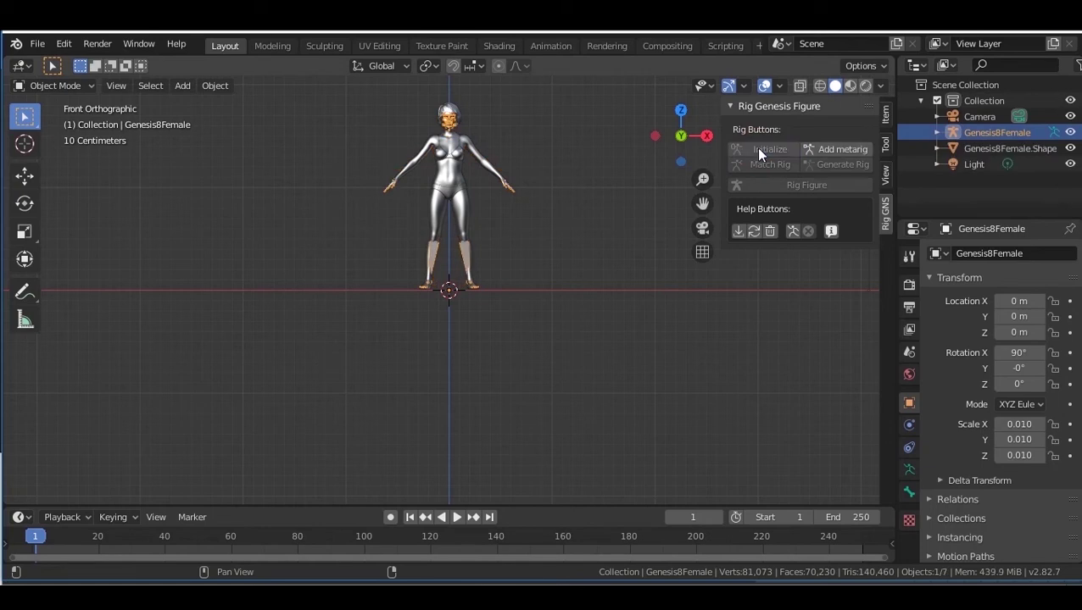
left_click(819, 153)
left_click(778, 164)
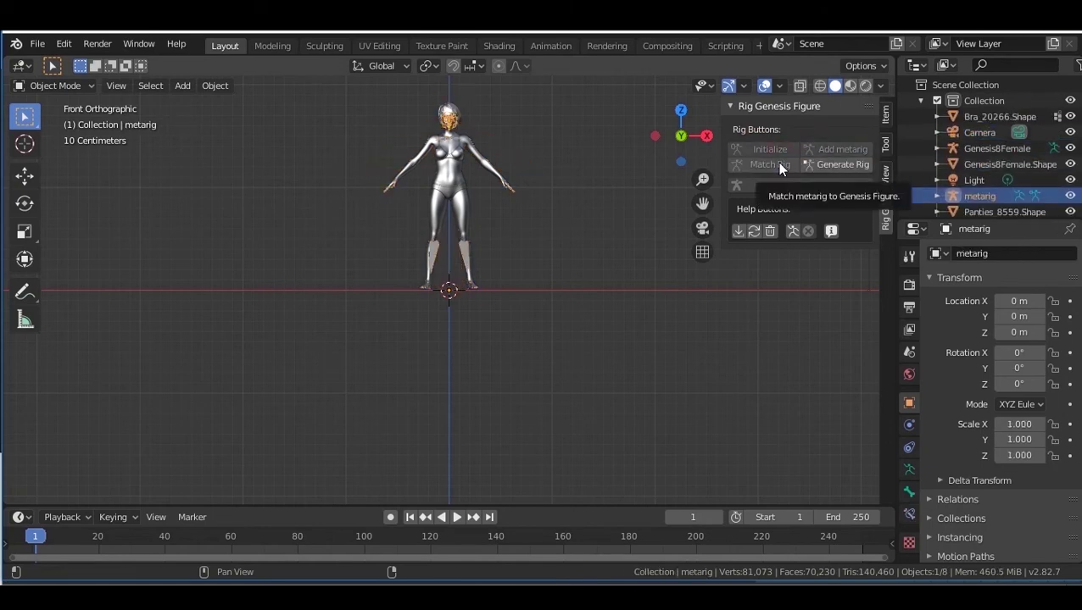
left_click(829, 167)
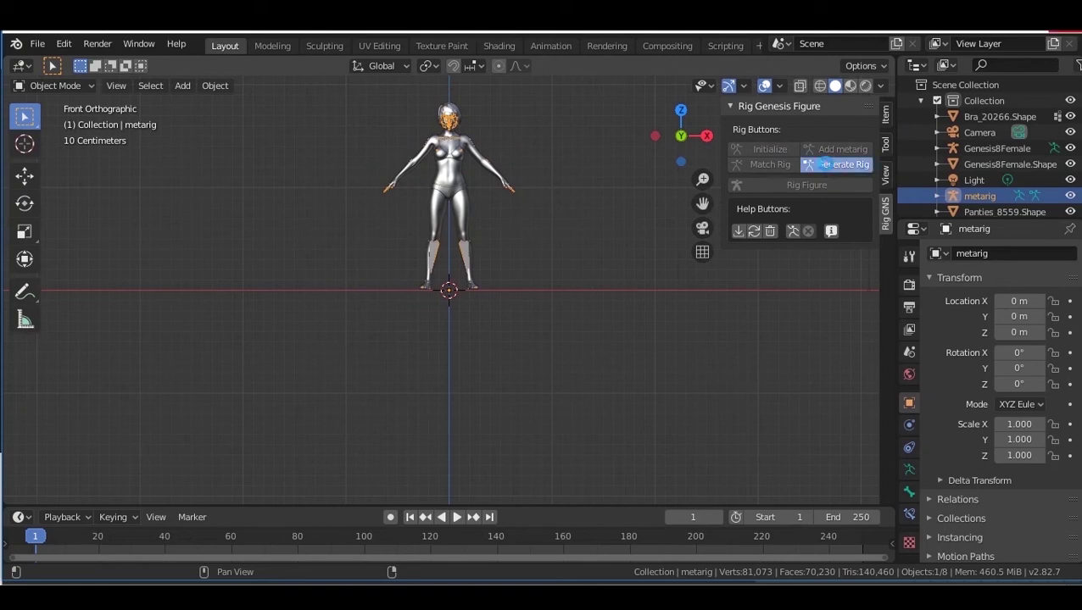
left_click(775, 186)
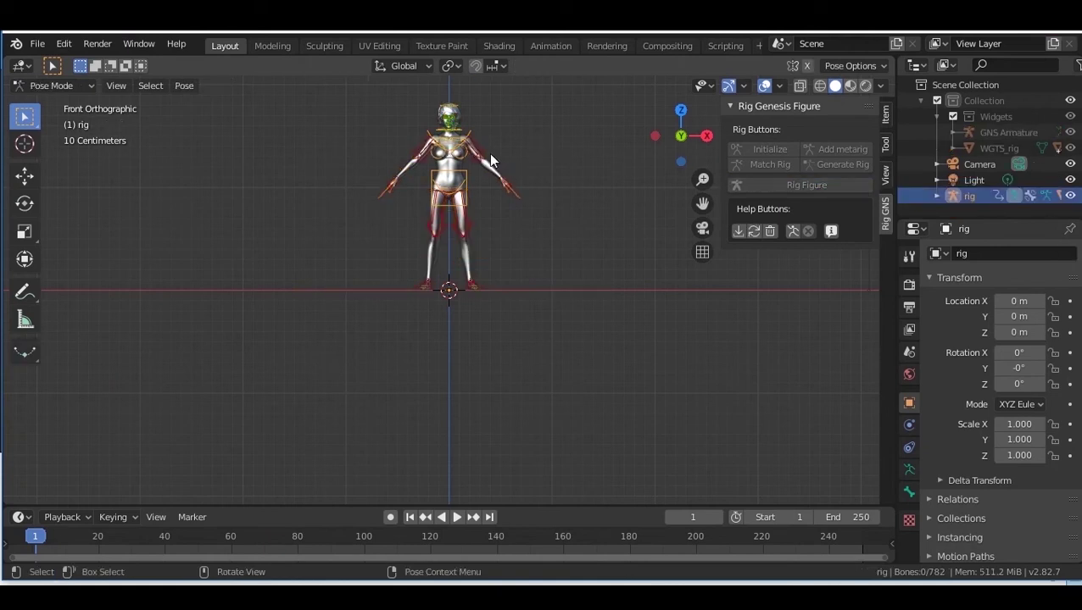
Select the torso control bone and move it downward to test the rig.
scroll(447, 123, "up", 4)
left_click(481, 283)
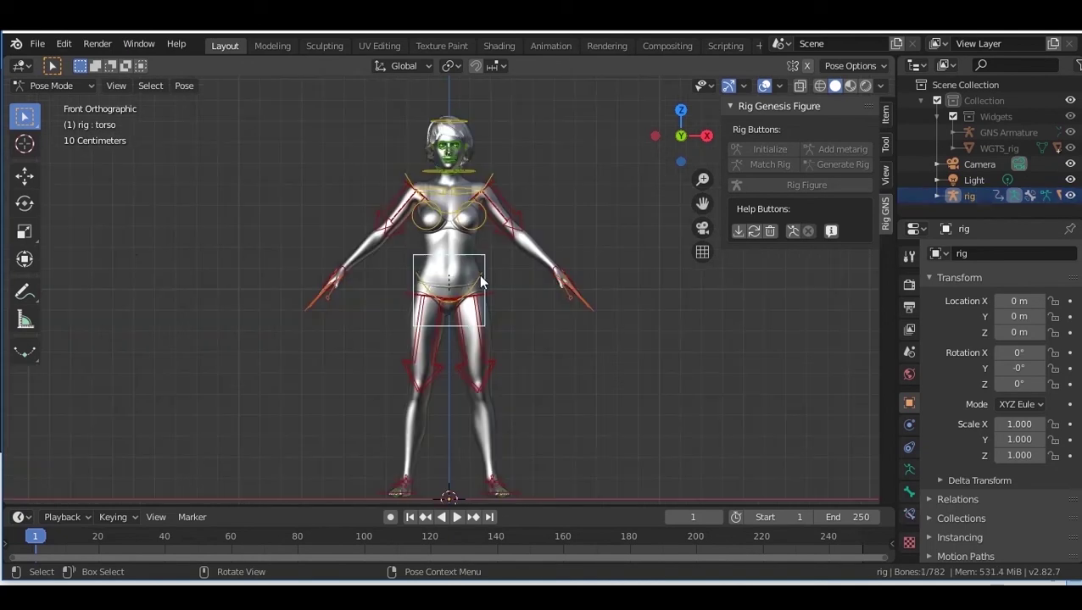
left_click(25, 259)
left_click_drag(453, 202, 457, 262)
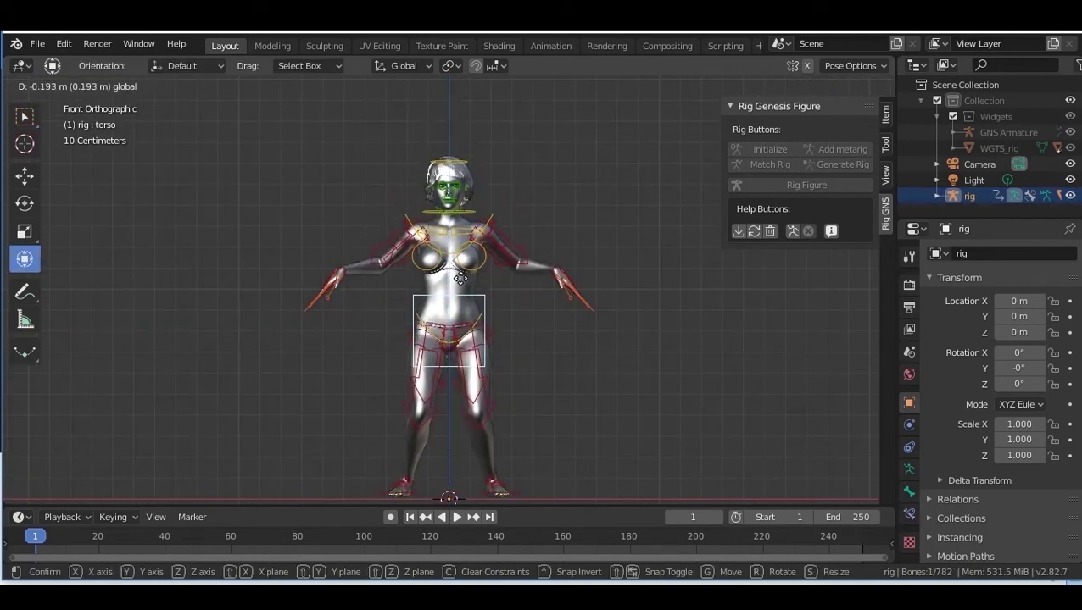
Hide the secondary face controls and move the right lip control lips.R.
middle_click_drag(457, 261, 666, 290)
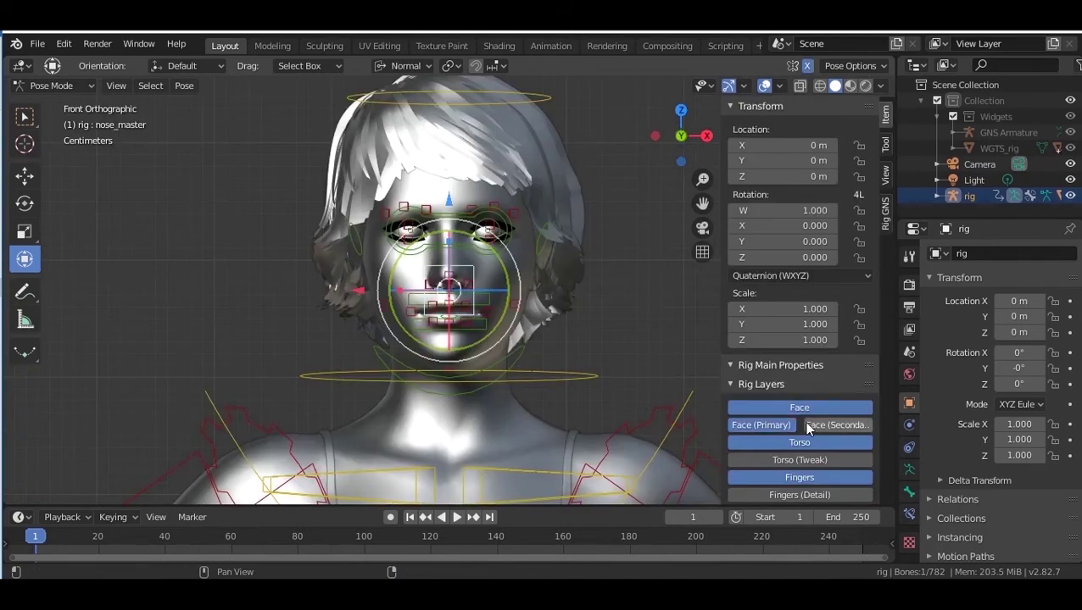
left_click(814, 424)
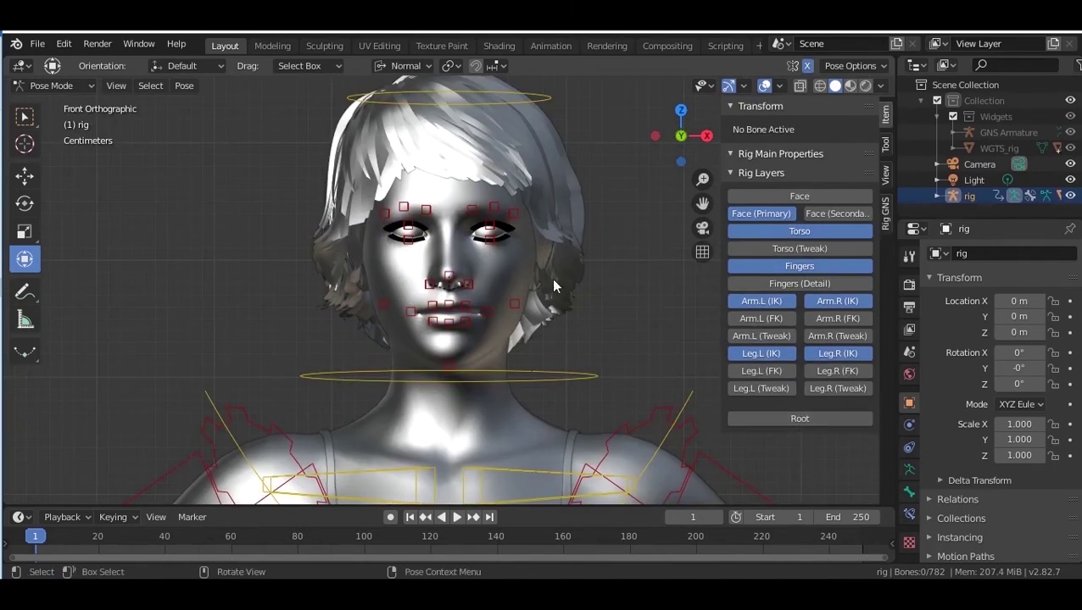
scroll(483, 307, "up", 1)
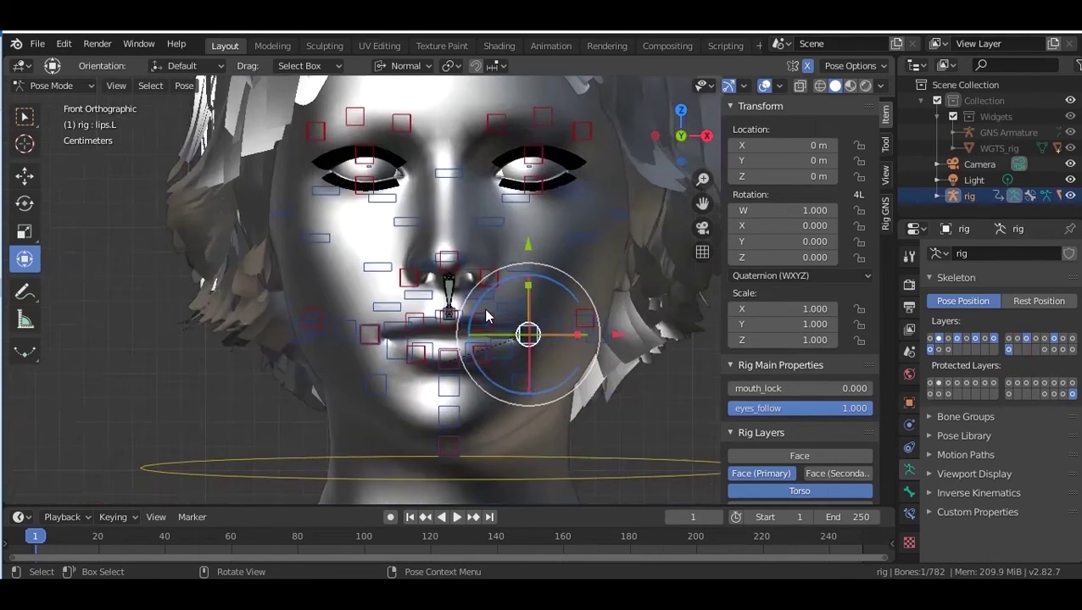
scroll(526, 326, "up", 2)
left_click(565, 341)
key("g")
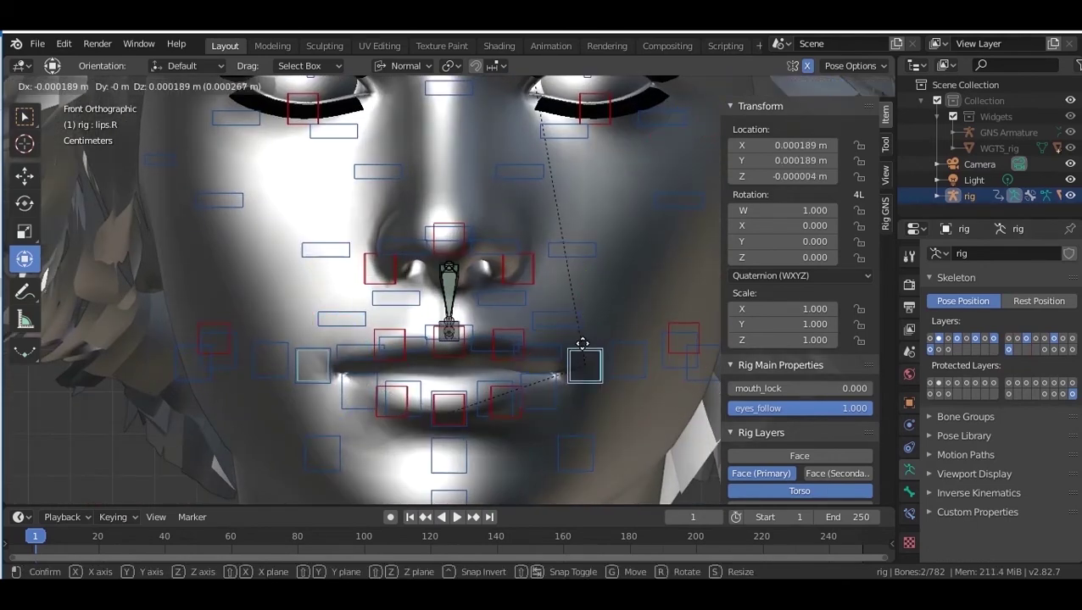
left_click(607, 319)
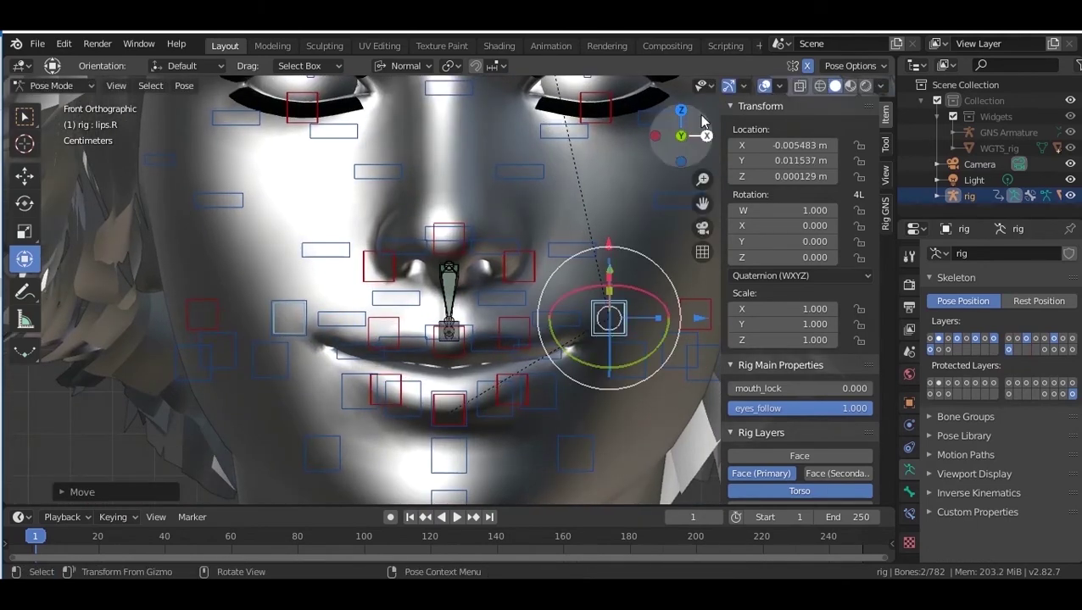
scroll(392, 198, "down", 2)
scroll(441, 191, "down", 2)
scroll(593, 161, "down", 1)
scroll(662, 195, "up", 2)
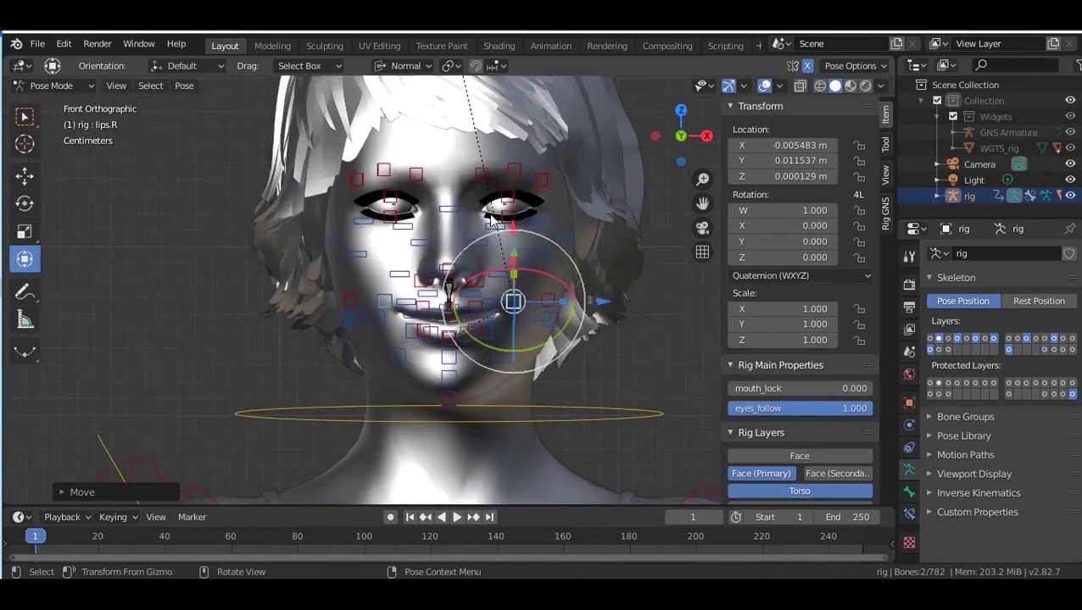
scroll(678, 187, "up", 1)
key("g")
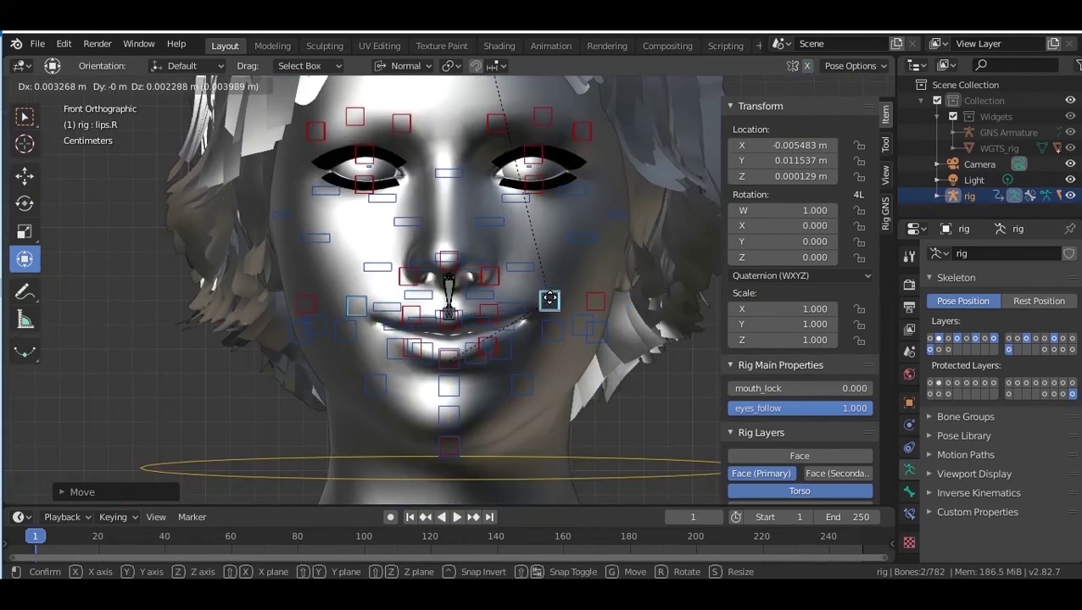
left_click(548, 301)
Move a second lip control above the mouth to a new position.
scroll(511, 244, "up", 3)
left_click(517, 253)
key("g")
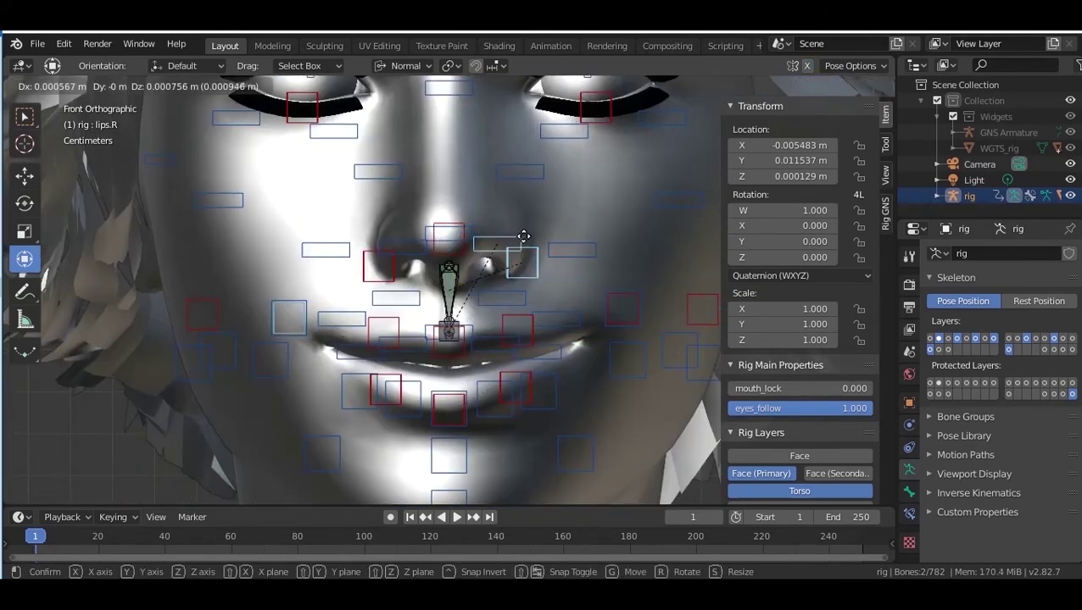
left_click(499, 256)
scroll(498, 237, "down", 3)
scroll(517, 195, "up", 1)
scroll(551, 138, "up", 1)
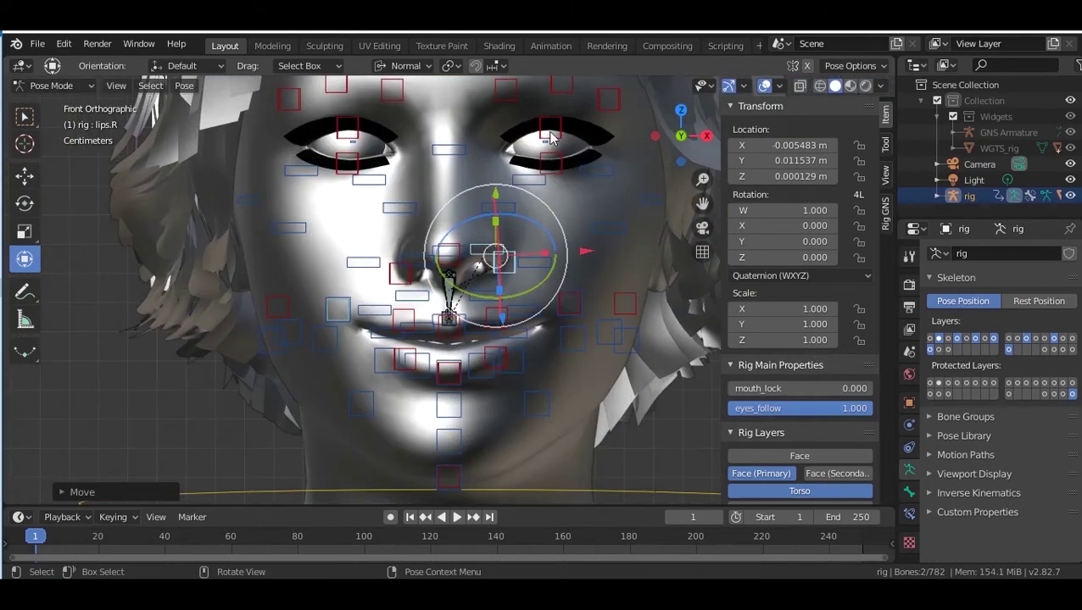
scroll(557, 151, "down", 2)
scroll(542, 162, "down", 2)
Close the upper eyelid by moving lid.TL.002 along the Y axis.
left_click(519, 196)
key("g")
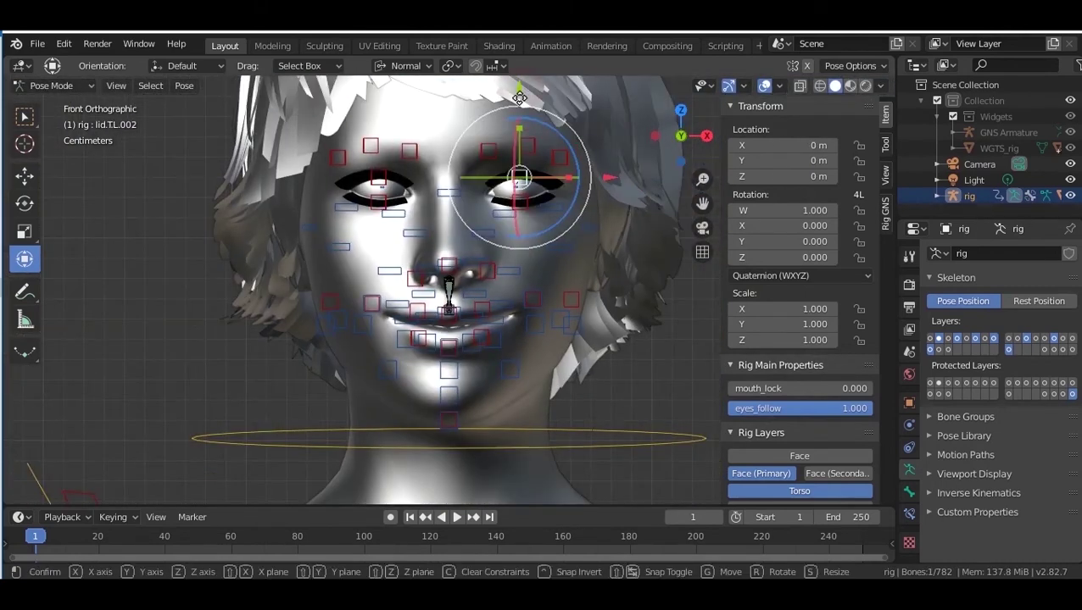
key("y")
left_click(513, 140)
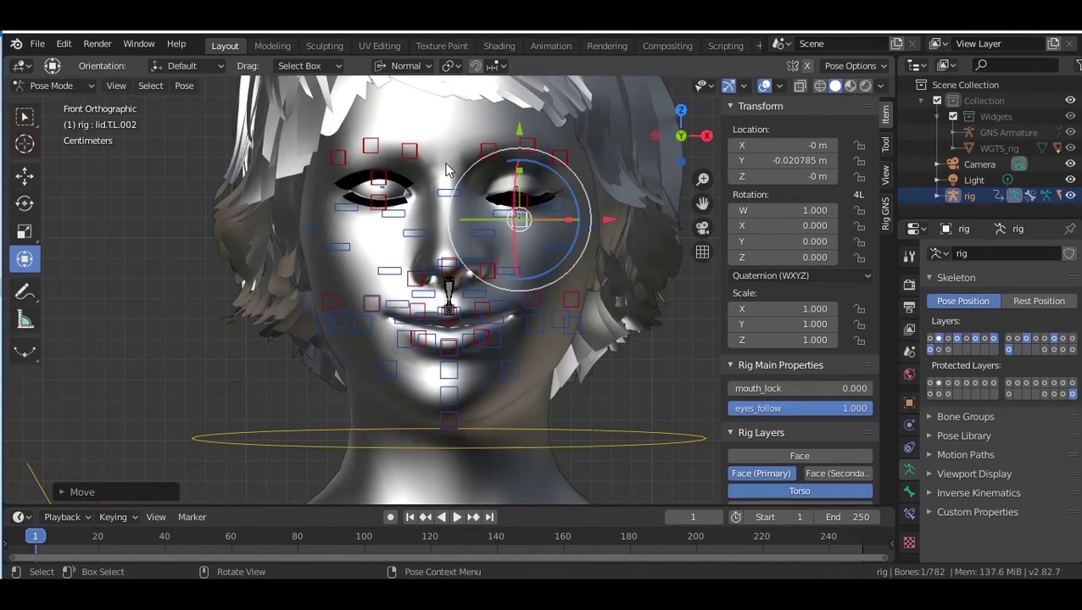
scroll(559, 135, "down", 1)
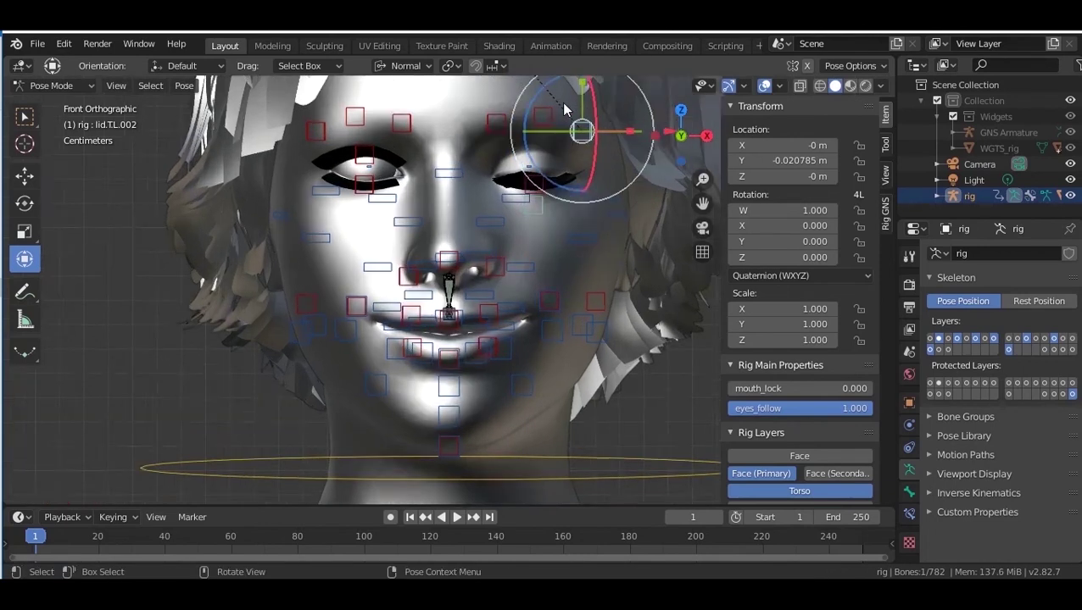
scroll(534, 118, "down", 1)
scroll(487, 146, "up", 2)
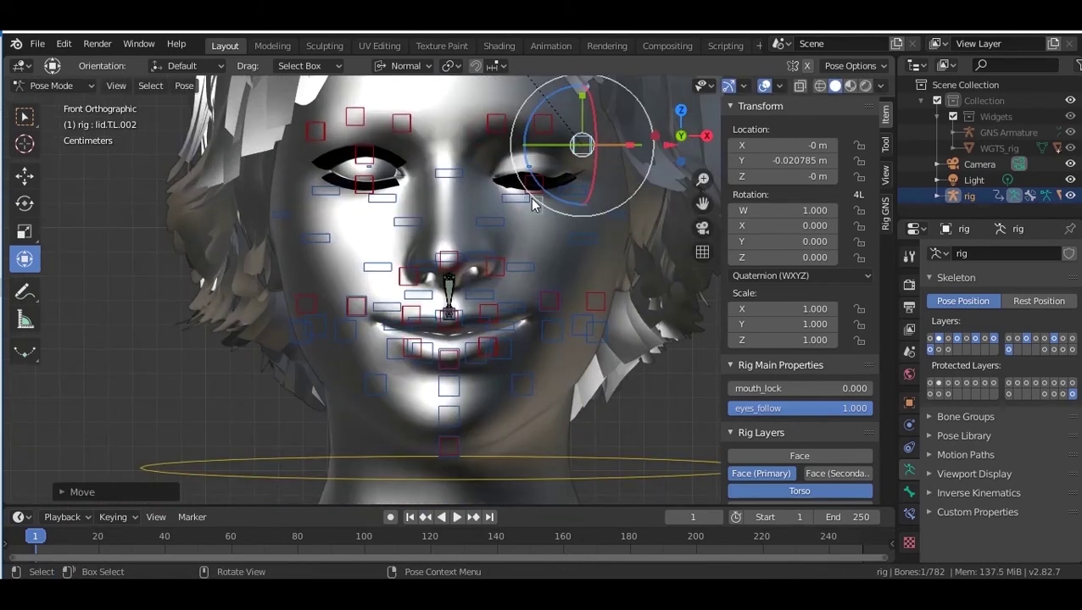
scroll(530, 197, "down", 2)
Lower the left brow control slightly along the Y axis.
left_click(481, 187)
key("g")
key("y")
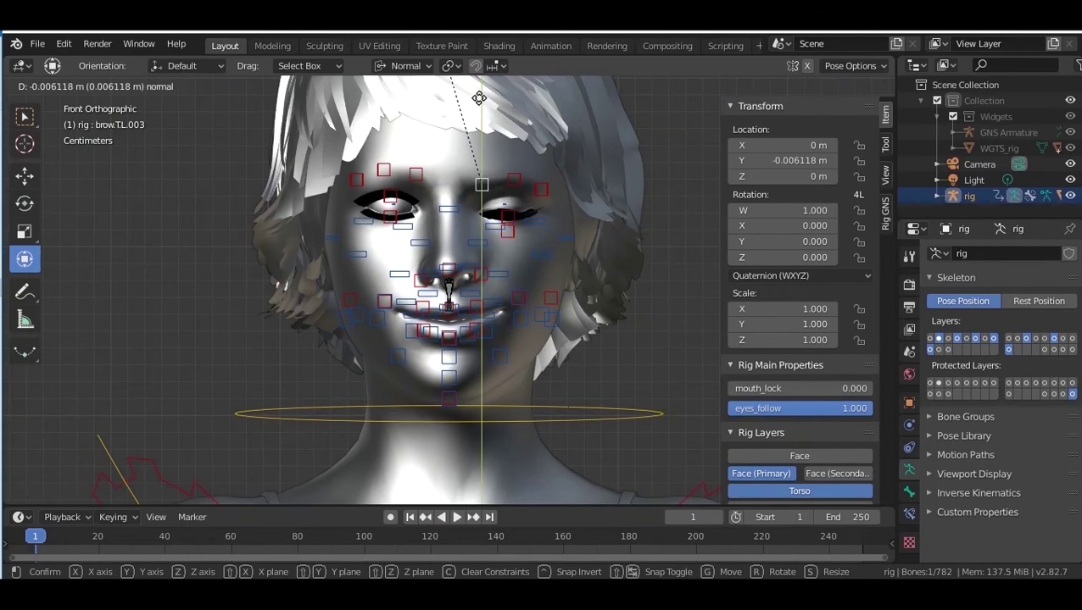
left_click(478, 95)
Cancel a move of the right brow, select the nose control, and hide overlays.
left_click(416, 174)
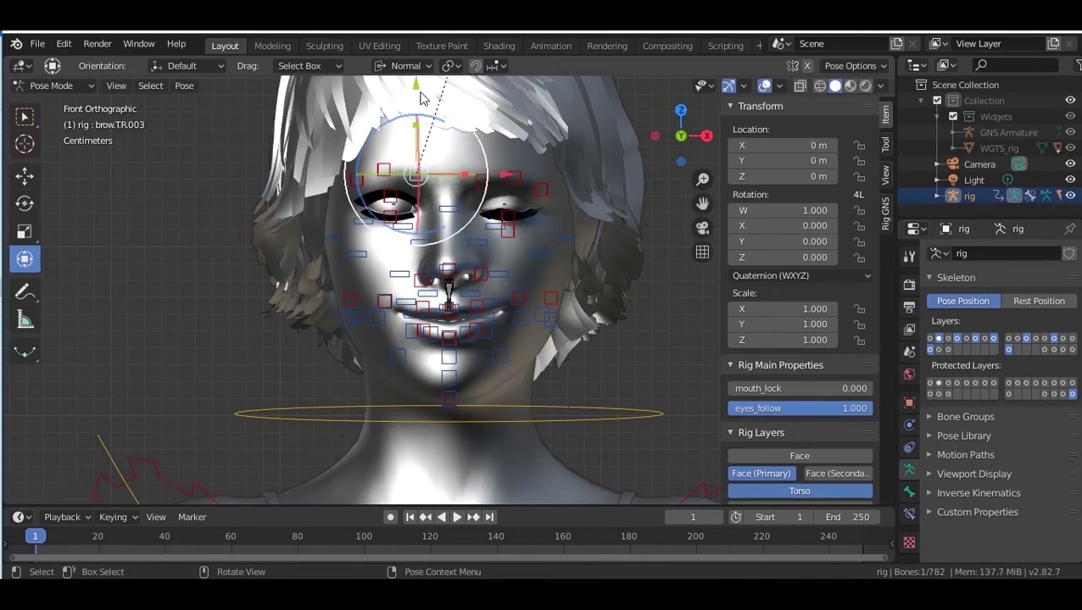
key("g")
right_click(441, 322)
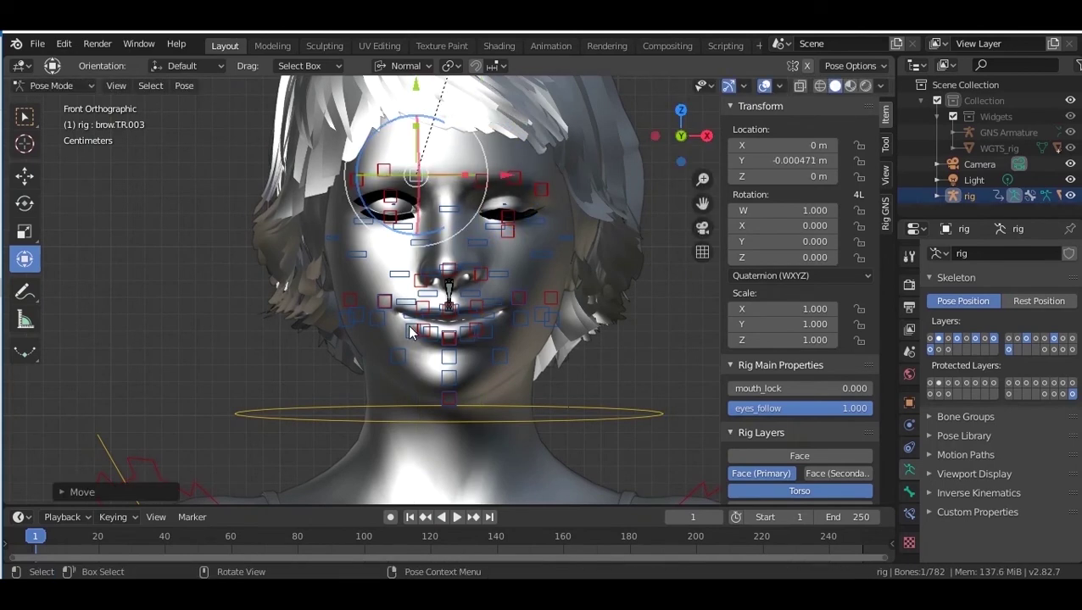
scroll(437, 339, "down", 3)
left_click(432, 284)
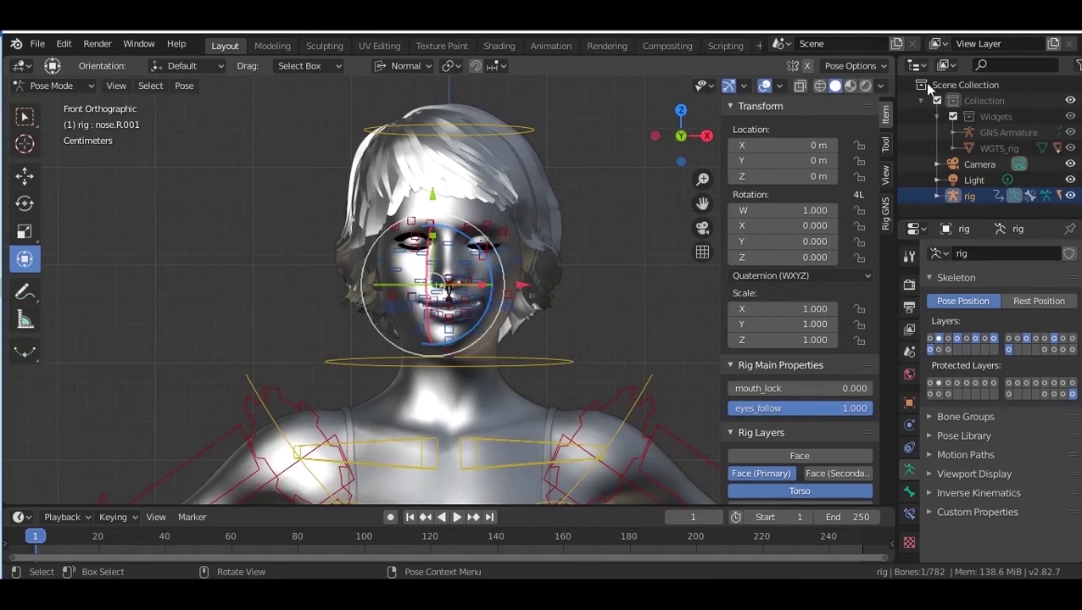
left_click(764, 85)
Check the wink in Material Preview, collapse Transform, then restore Solid shading and overlays.
left_click(850, 85)
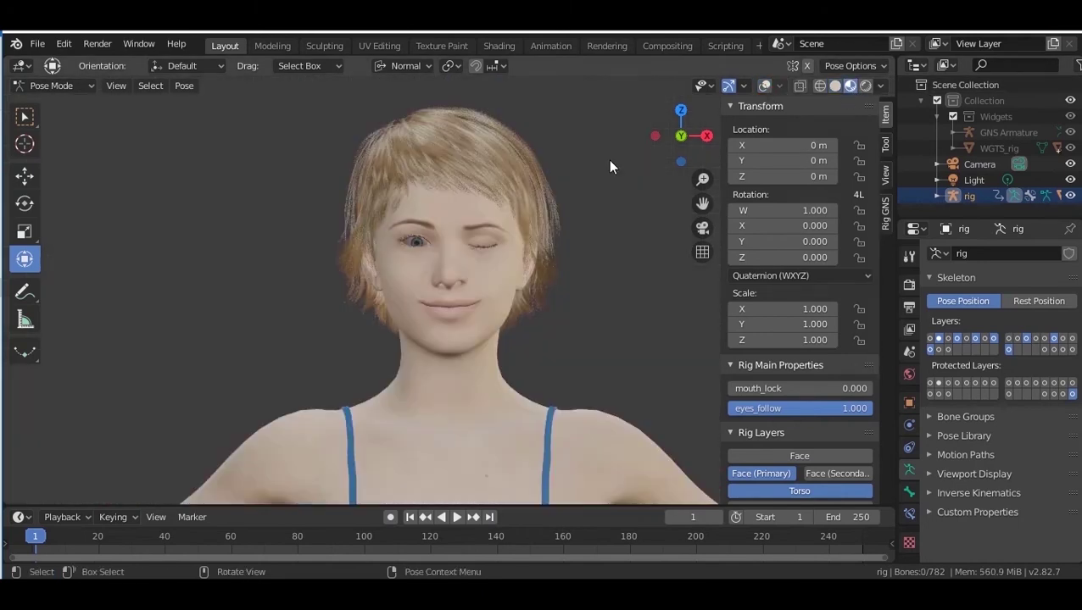
scroll(584, 174, "up", 2)
left_click(773, 111)
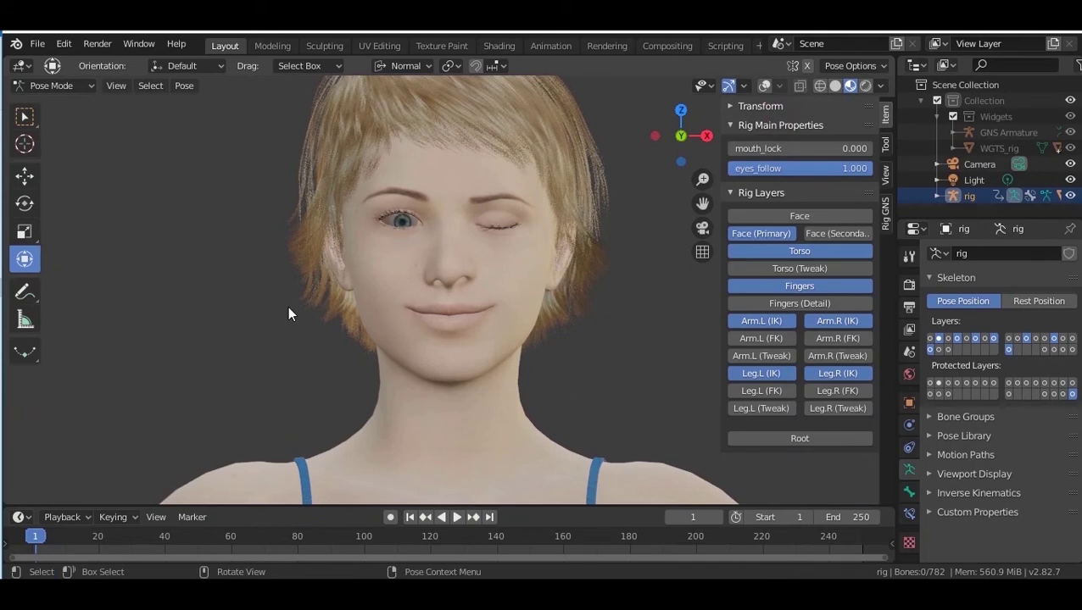
scroll(251, 296, "up", 1)
scroll(356, 259, "down", 2)
scroll(356, 260, "down", 3)
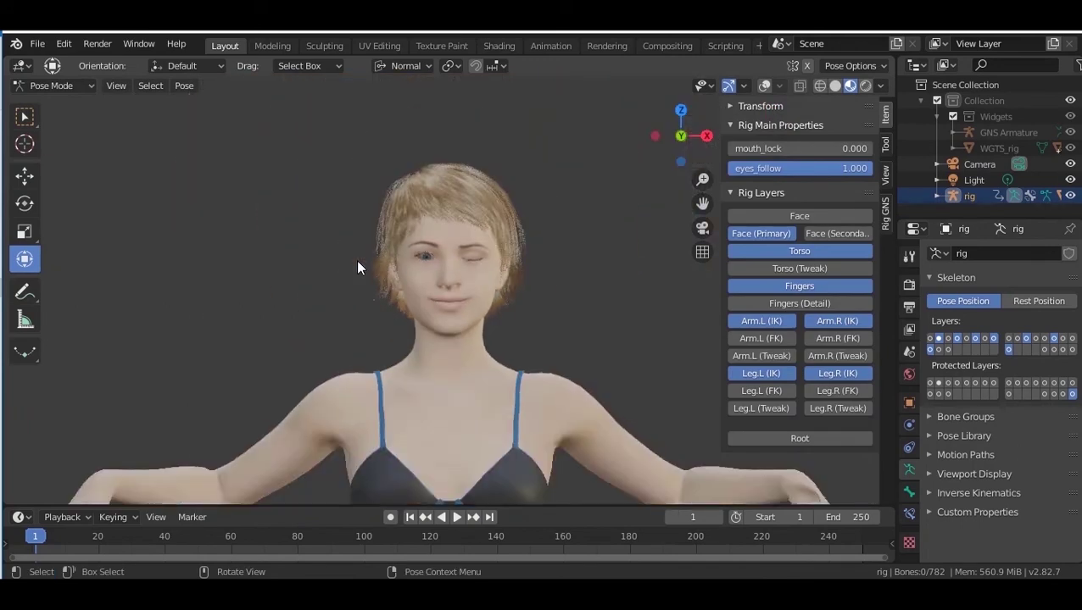
scroll(356, 259, "down", 3)
scroll(438, 260, "down", 1)
left_click(839, 87)
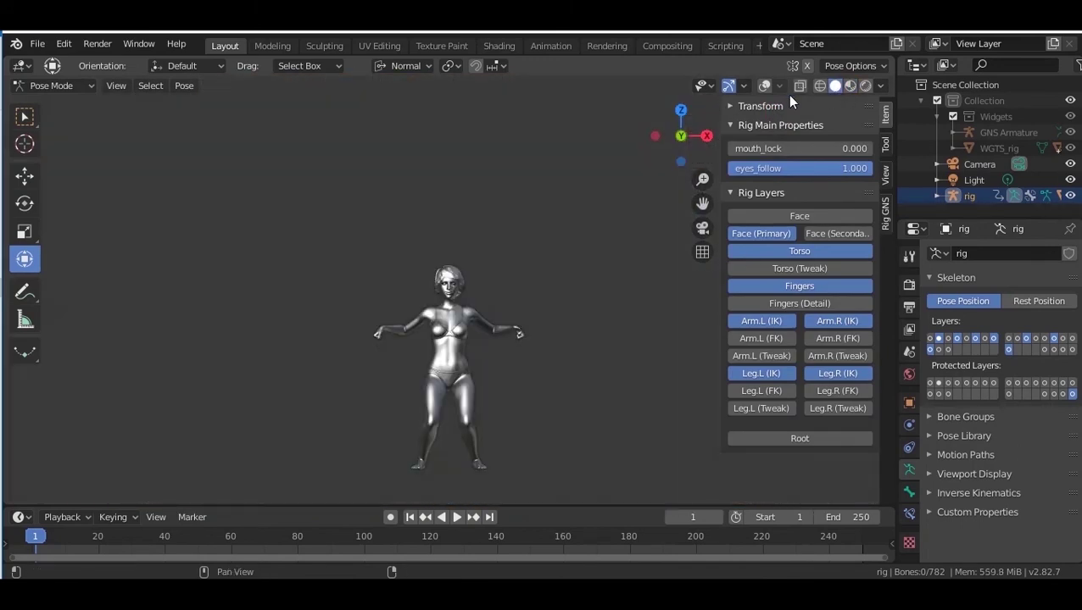
left_click(764, 86)
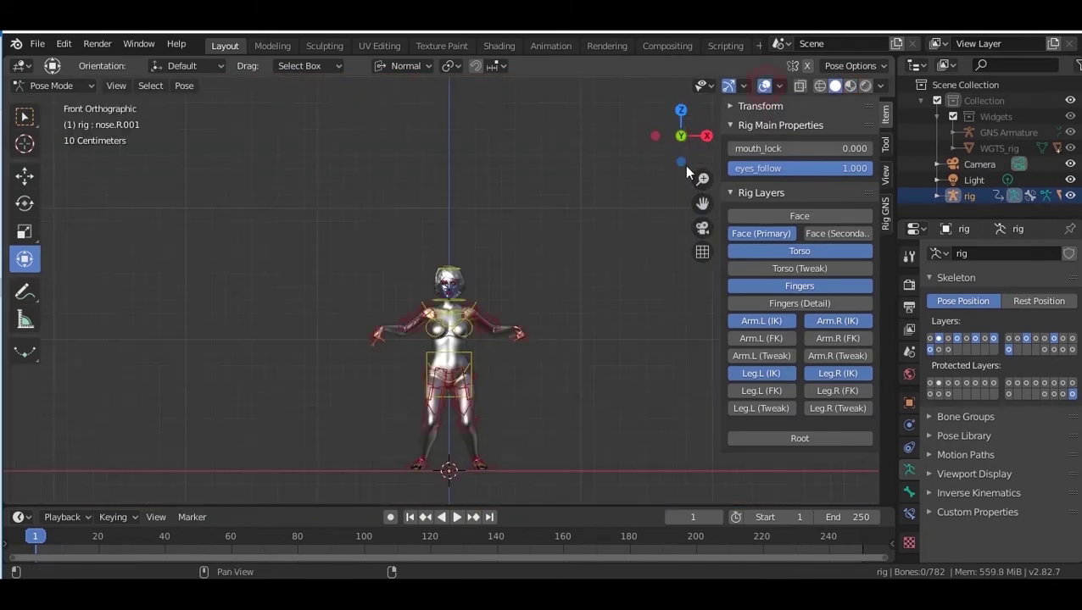
Clear User Transforms from the torso control and show the Rig GNS sidebar tab.
left_click(465, 361)
right_click(469, 351)
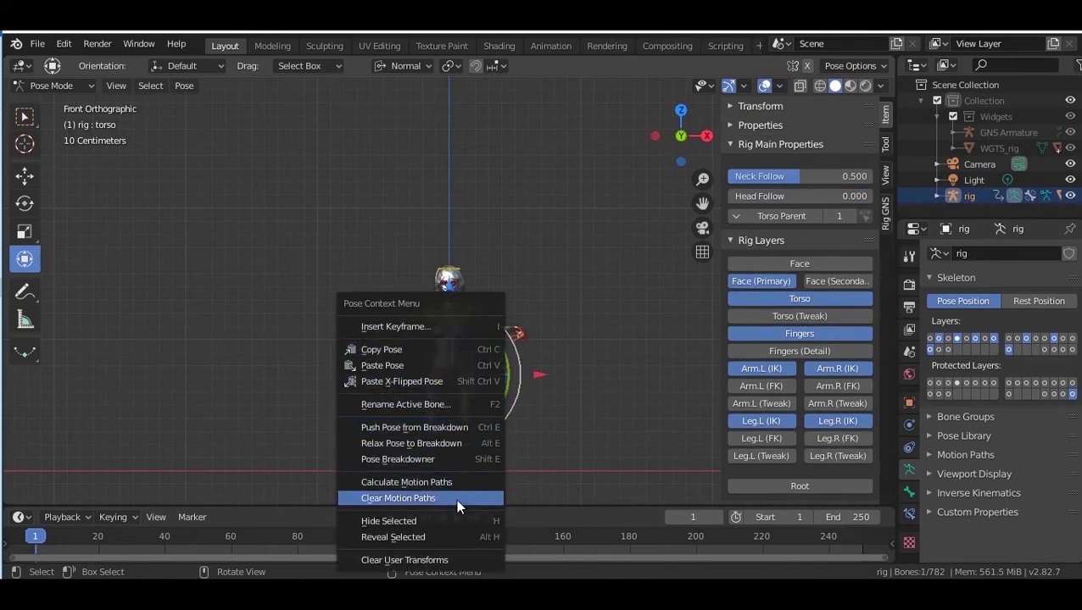
left_click(447, 561)
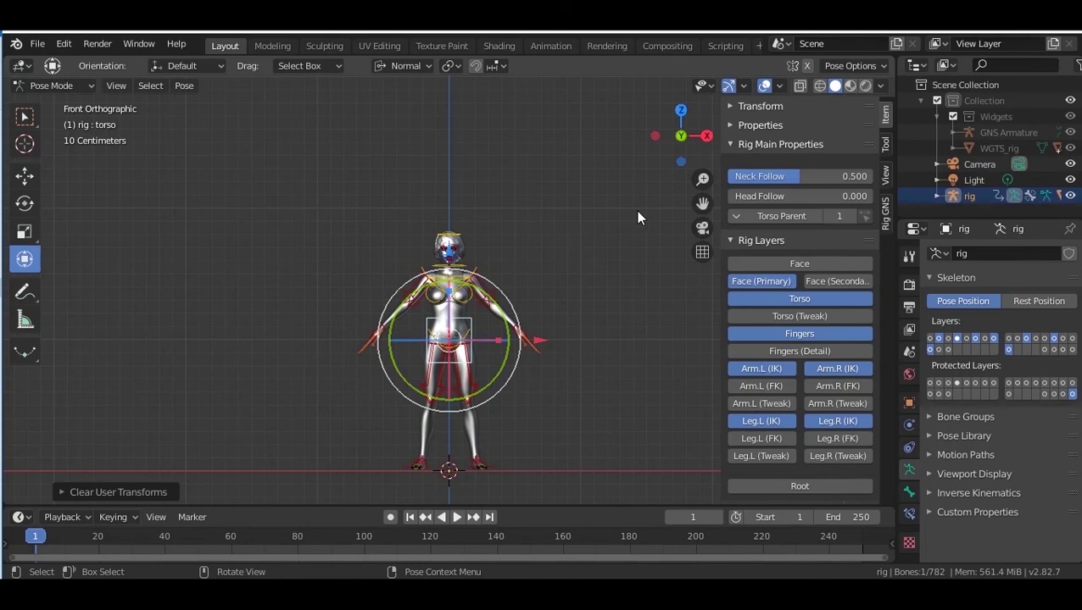
left_click(886, 222)
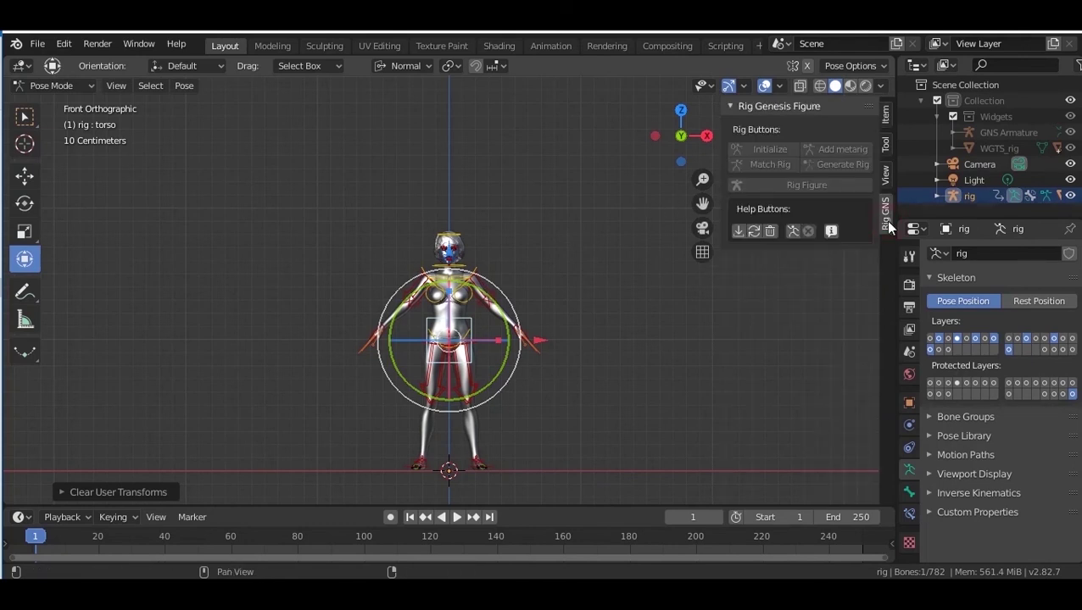
Download Mixamo's in-place Running animation as a 30 fps FBX without skin.
left_click(791, 238)
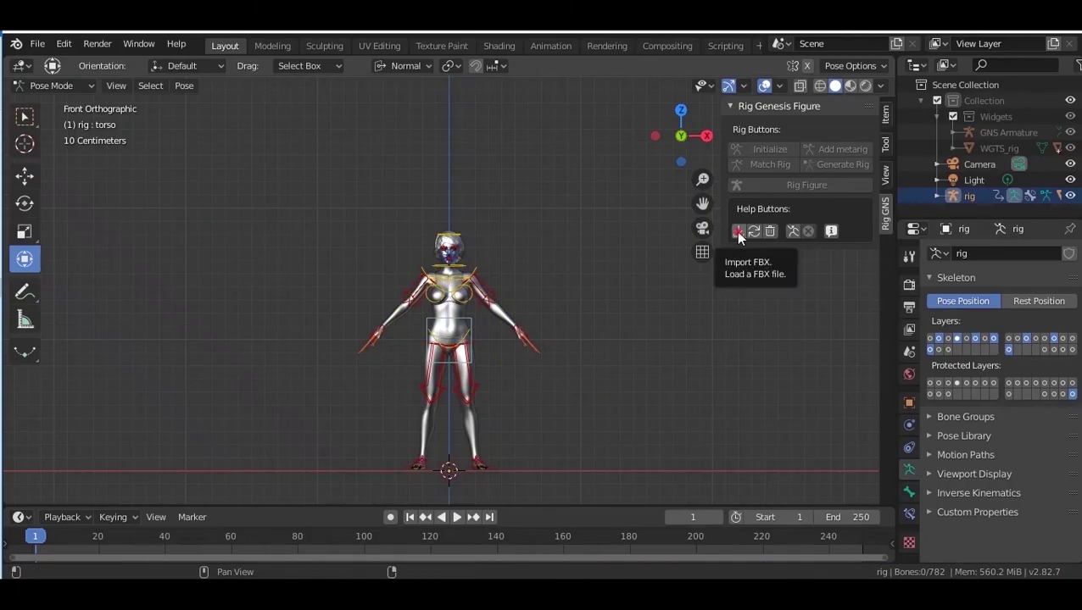
Import Running.fbx from Downloads with Automatic Bone Orientation enabled on the armature.
left_click(739, 232)
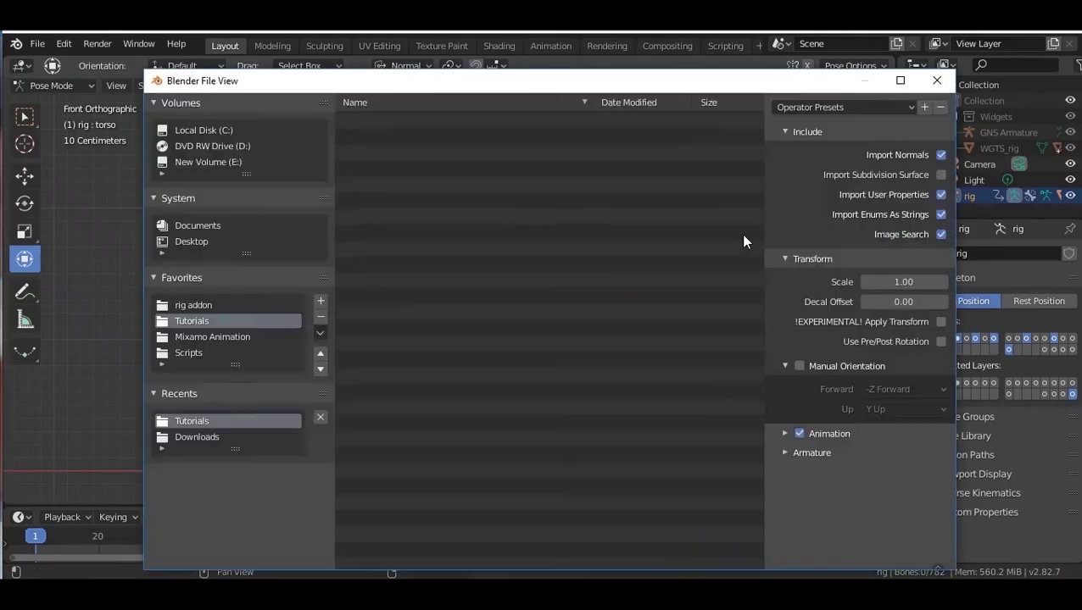
left_click(210, 437)
left_click(405, 169)
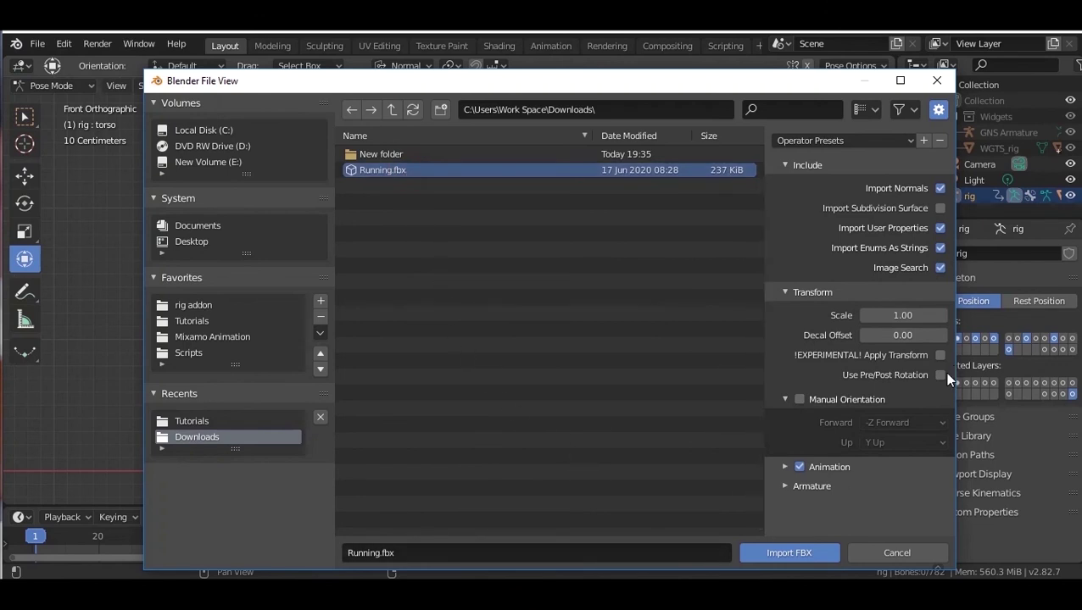
left_click(828, 486)
scroll(829, 474, "down", 2)
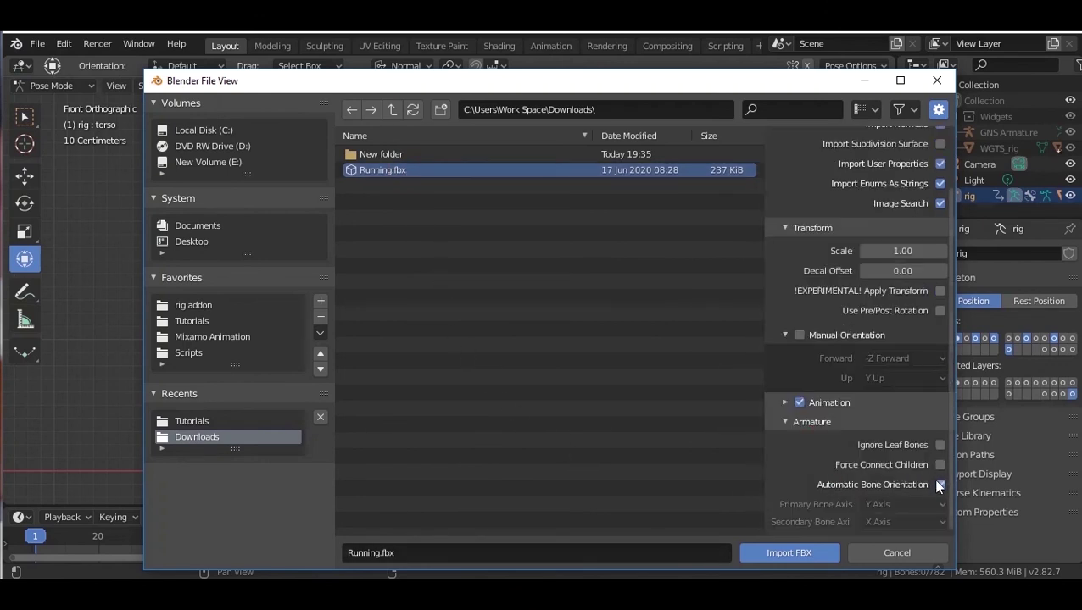
left_click(771, 553)
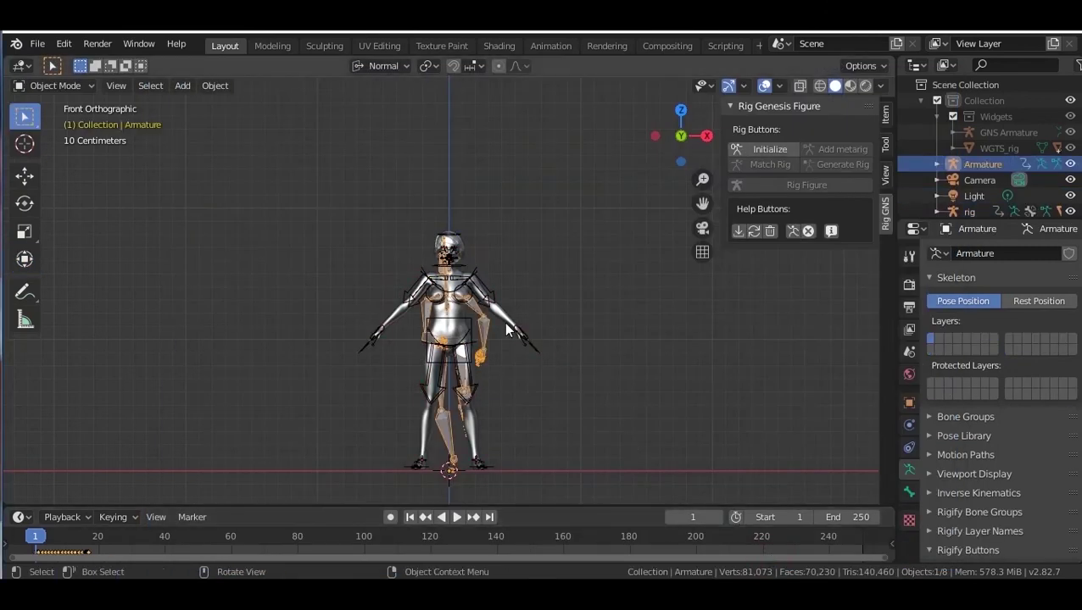
Copy the Mixamo running rotations onto the Genesis 8 rig using Rig GNS Copy Rotations.
mouse_move(505, 311)
middle_mouse_down()
mouse_move(447, 328)
mouse_move(377, 326)
middle_mouse_up()
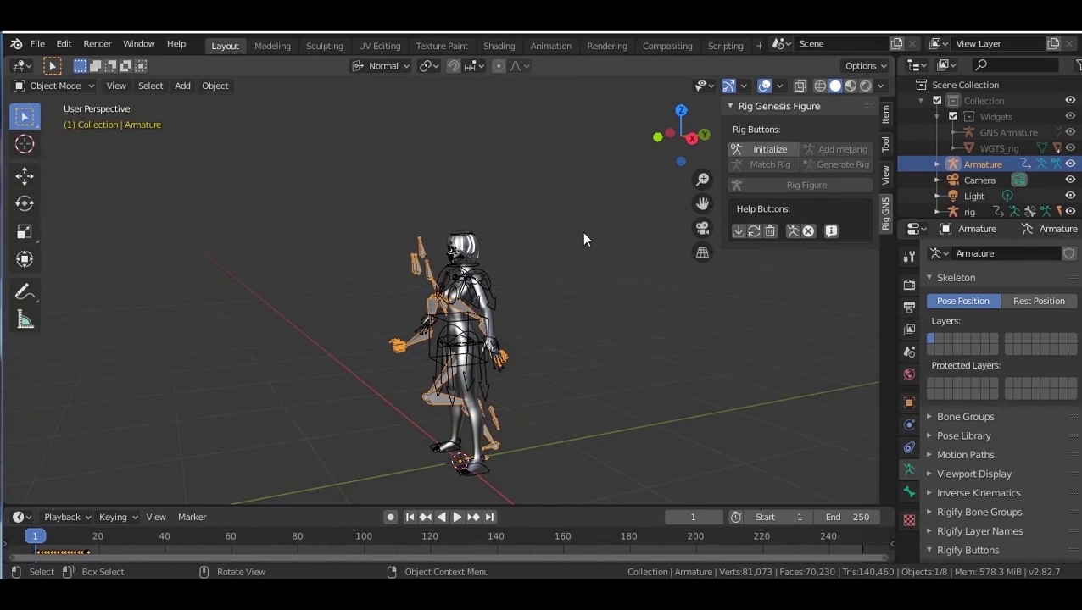
left_click(790, 231)
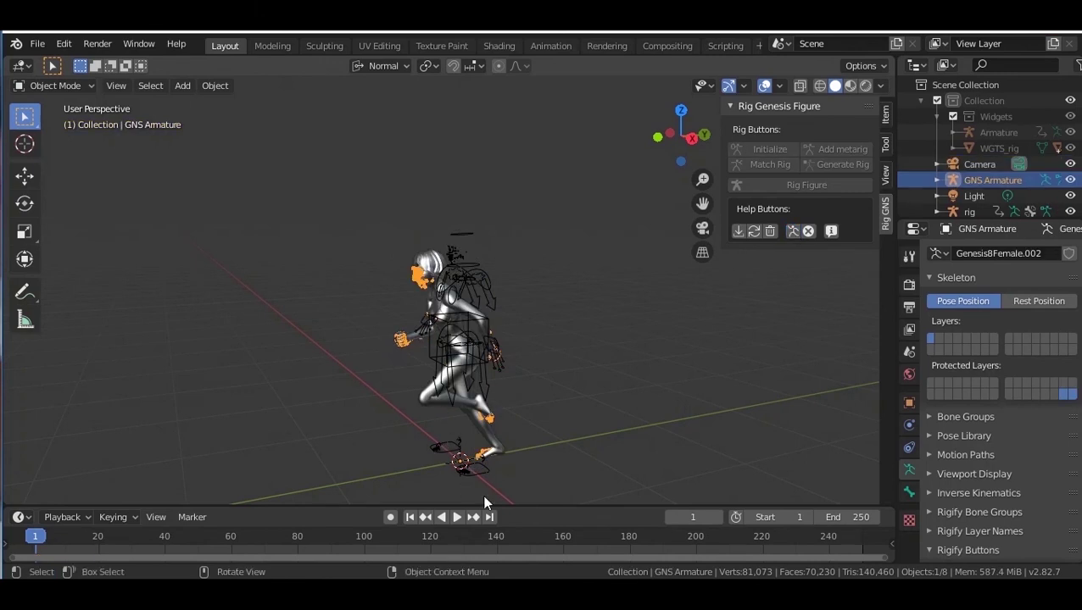
Set the scene end frame to 16, play the running cycle, and hide viewport overlays.
left_click(855, 517)
key("BackSpace")
type("17")
key("Return")
left_click(458, 519)
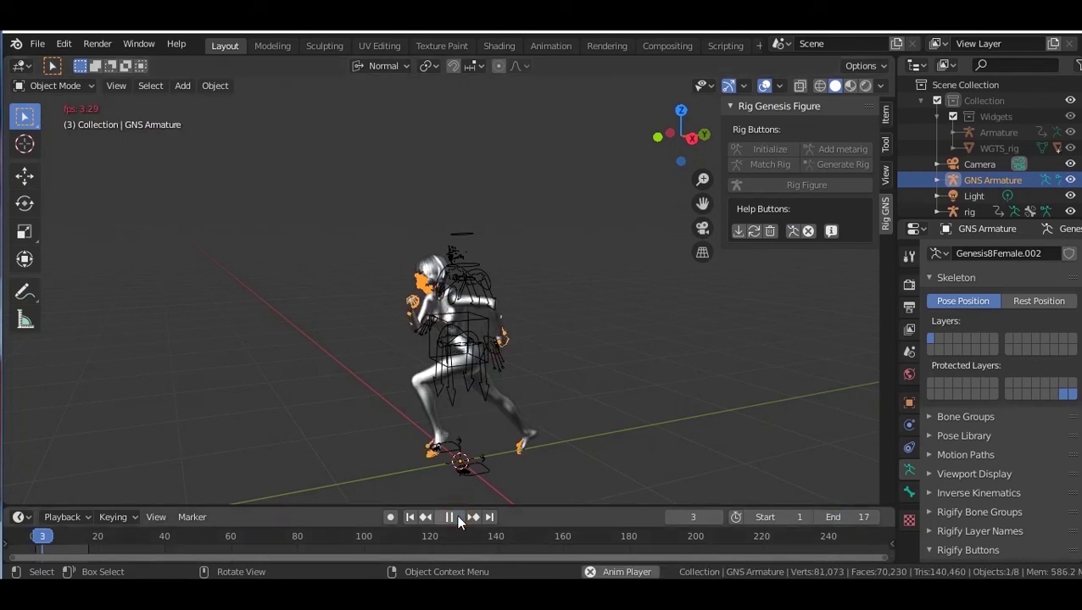
left_click(770, 88)
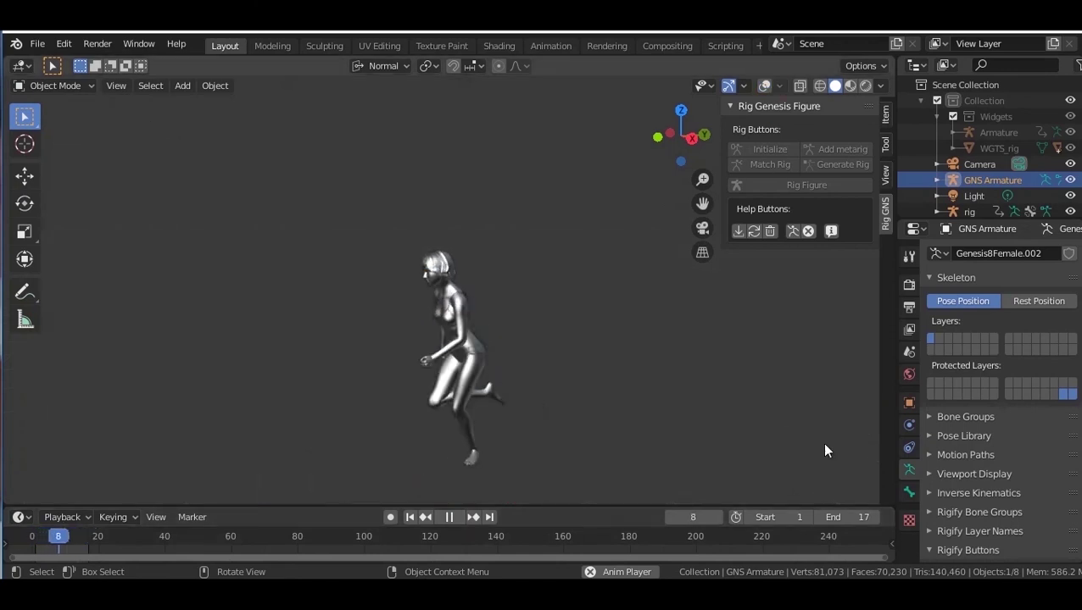
left_click(820, 515)
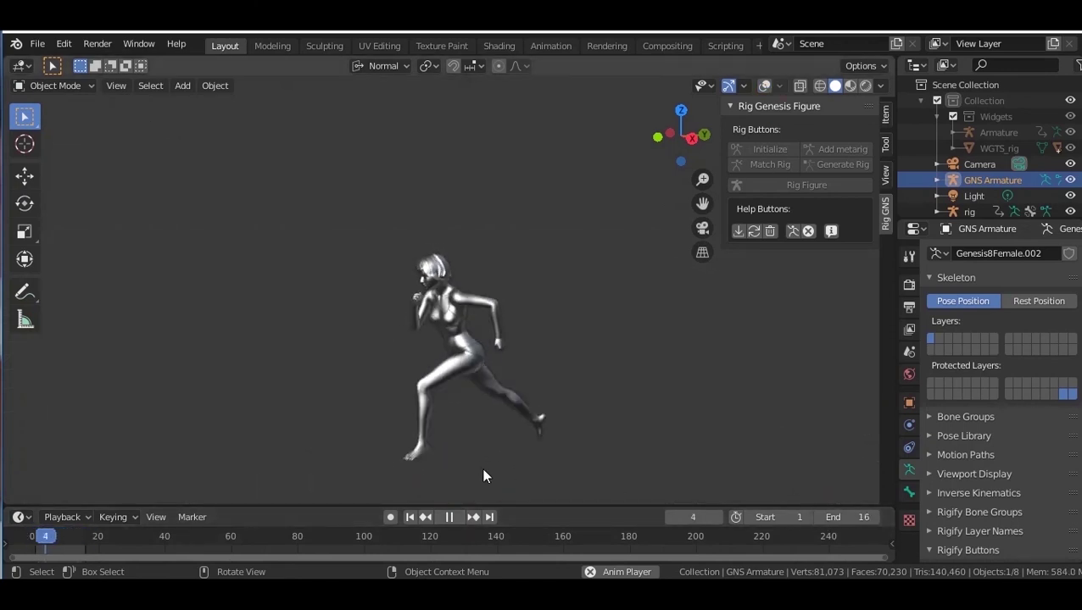